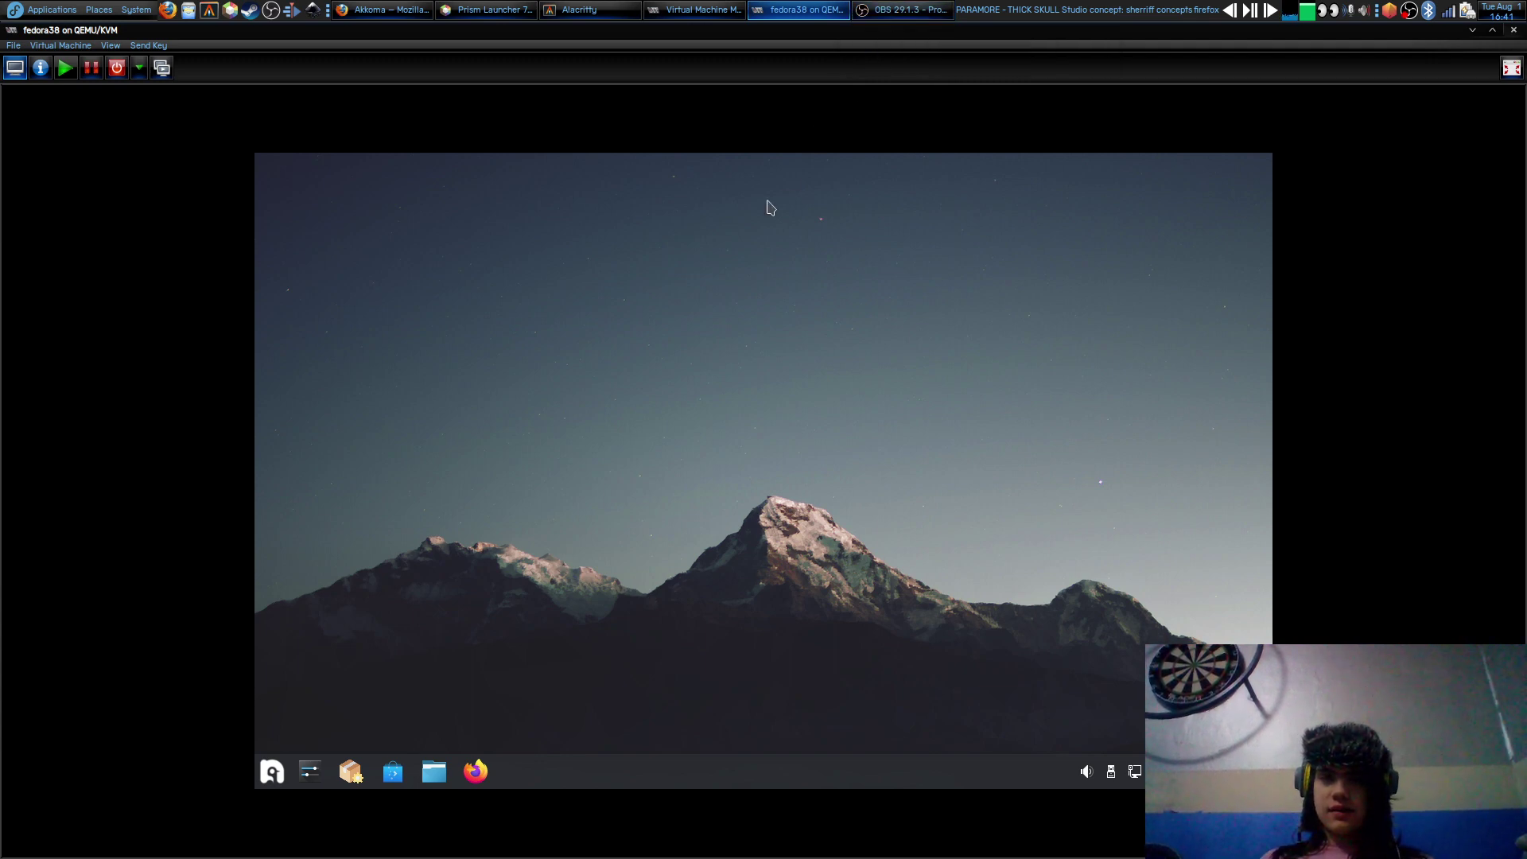
Open the Nobara application launcher and browse its Multimedia category
{"action": "left_click", "coordinate": [272, 771]}
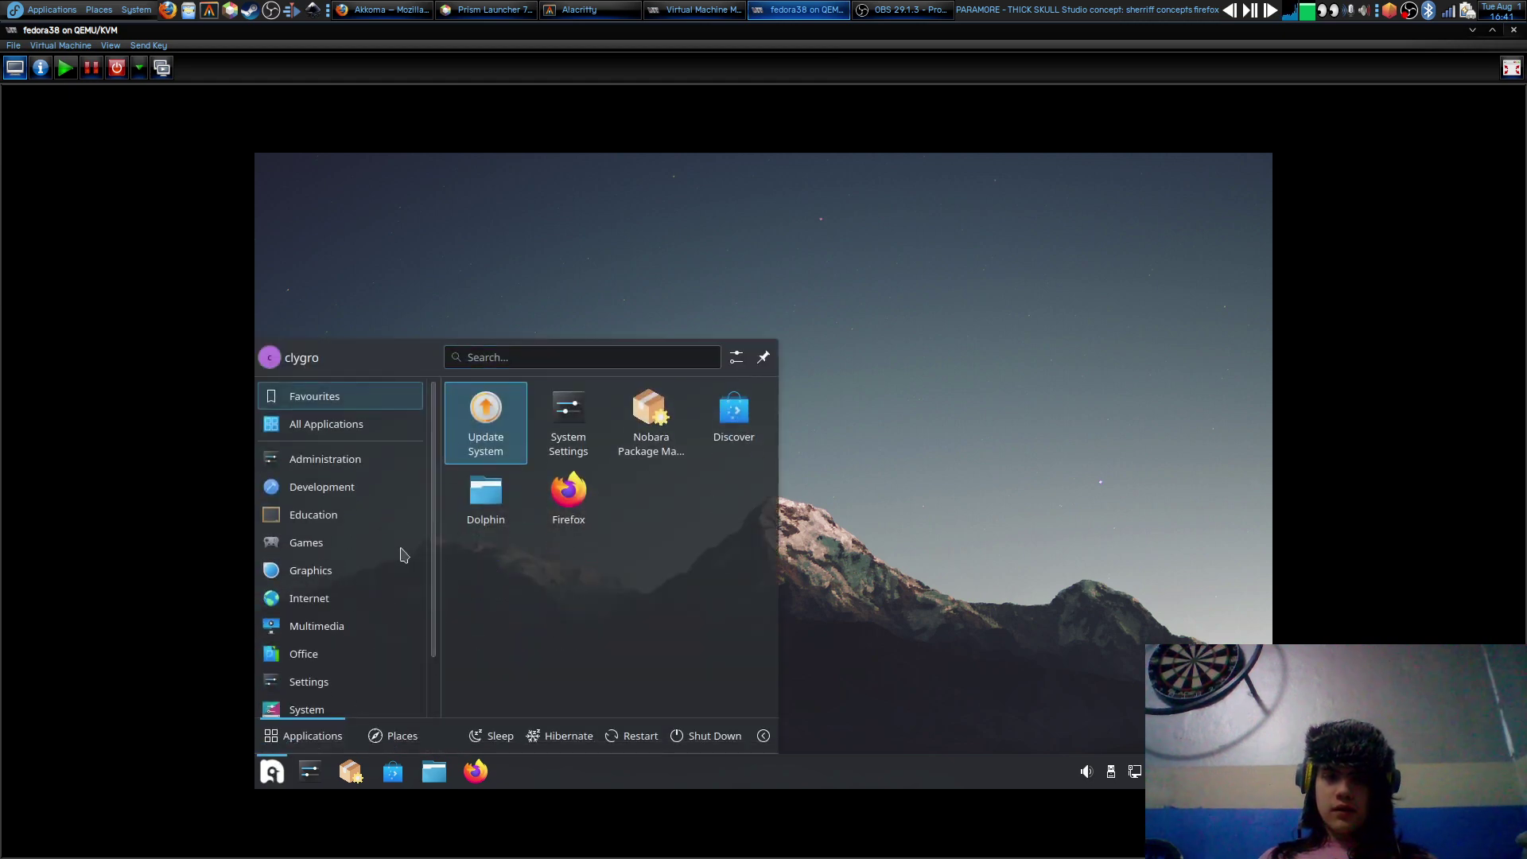
{"action": "left_click", "coordinate": [317, 625]}
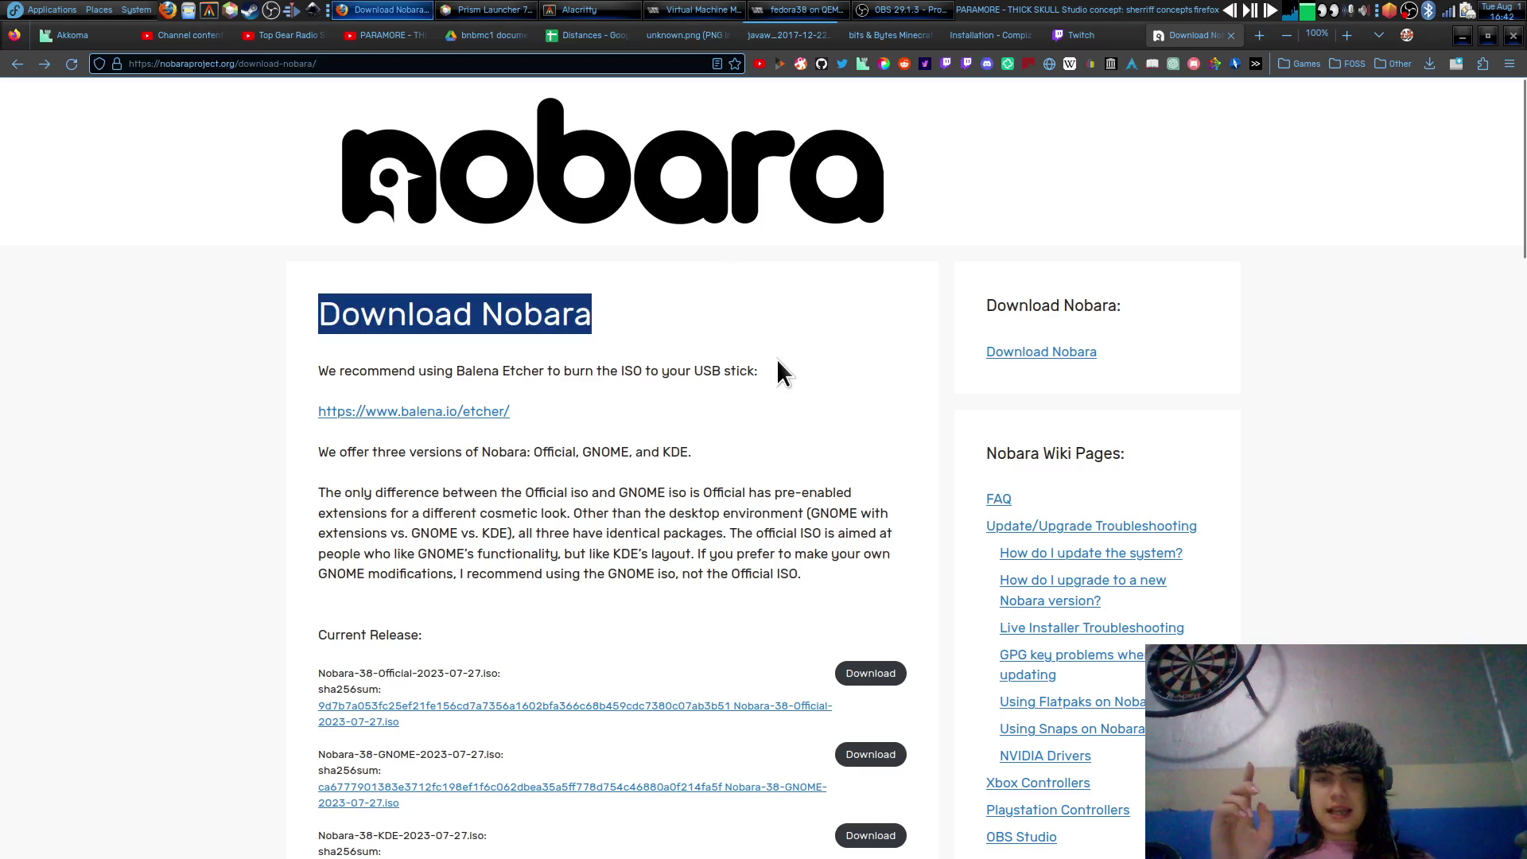
Select the Download Nobara heading and scroll down to the Current Release ISO list
{"action": "left_click", "coordinate": [560, 597]}
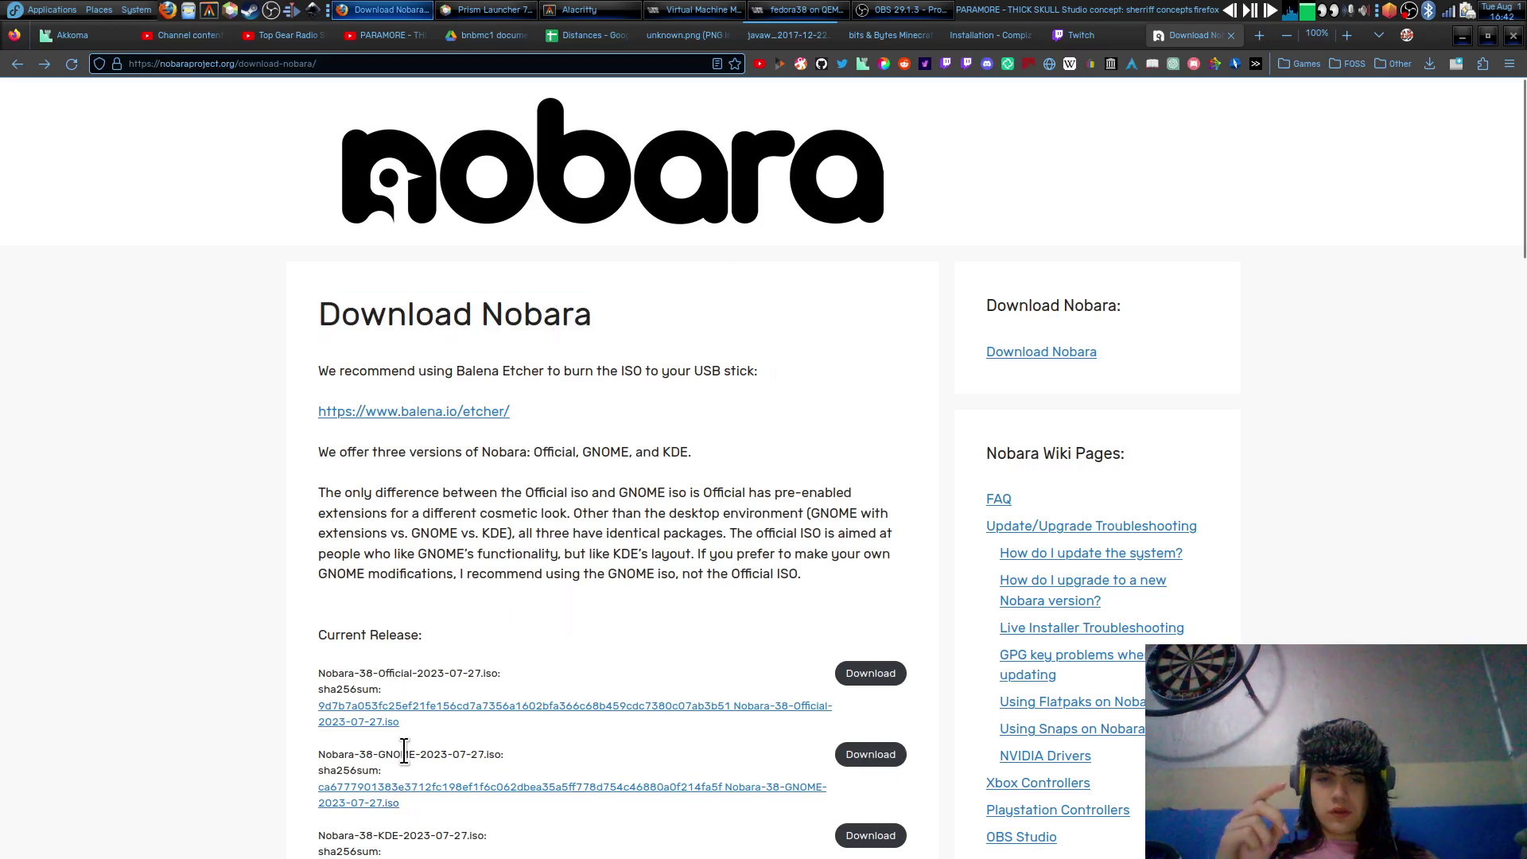
{"action": "scroll", "coordinate": [400, 759], "scroll_direction": "down", "scroll_amount": 4}
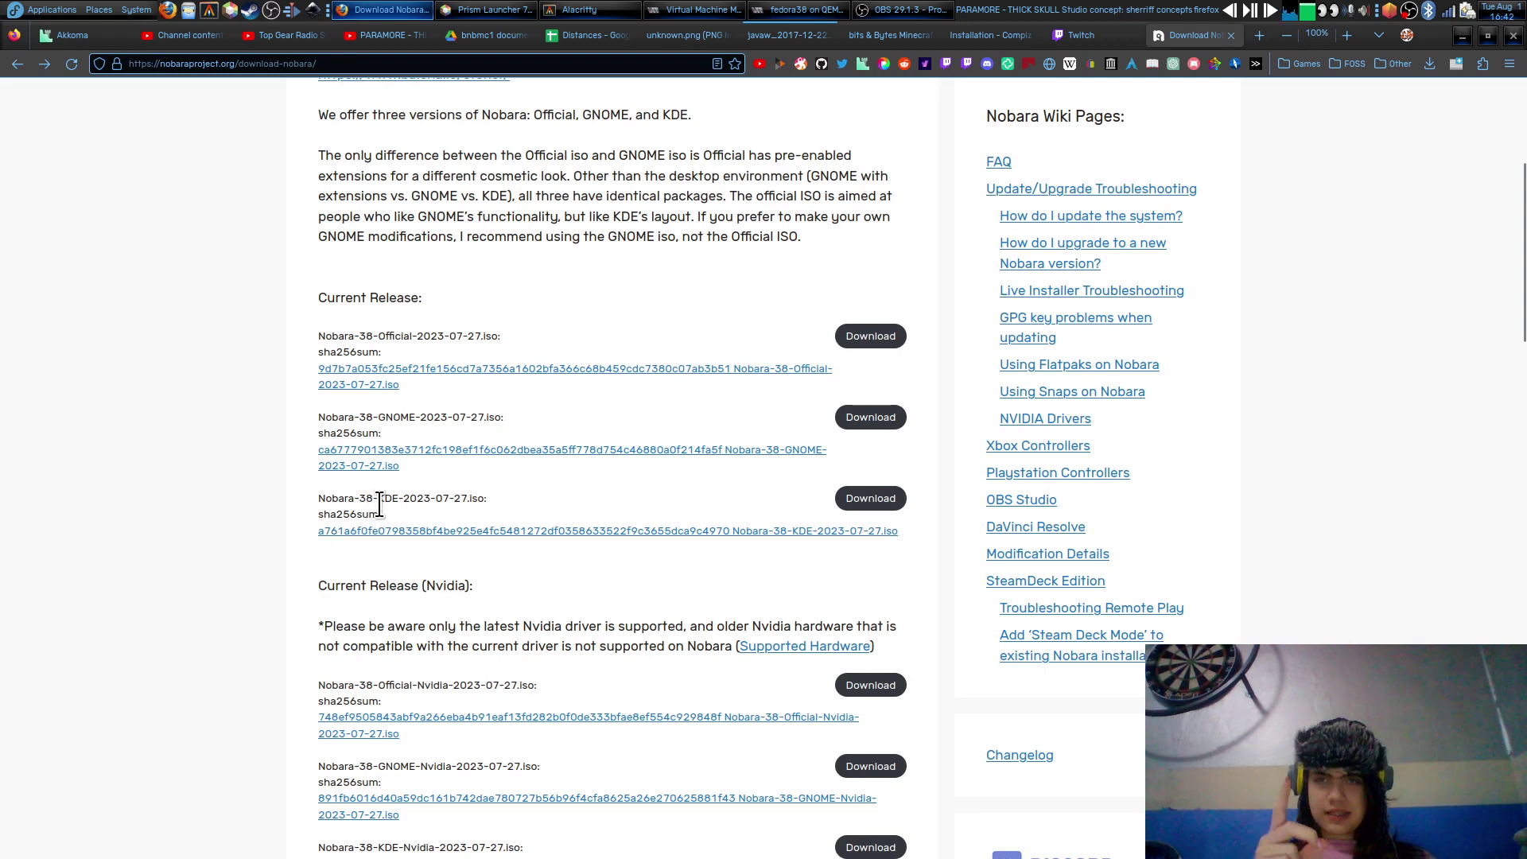
Return to the fedora38 guest and launch Konsole by searching 'kon' in Kickoff
{"action": "left_click", "coordinate": [787, 11]}
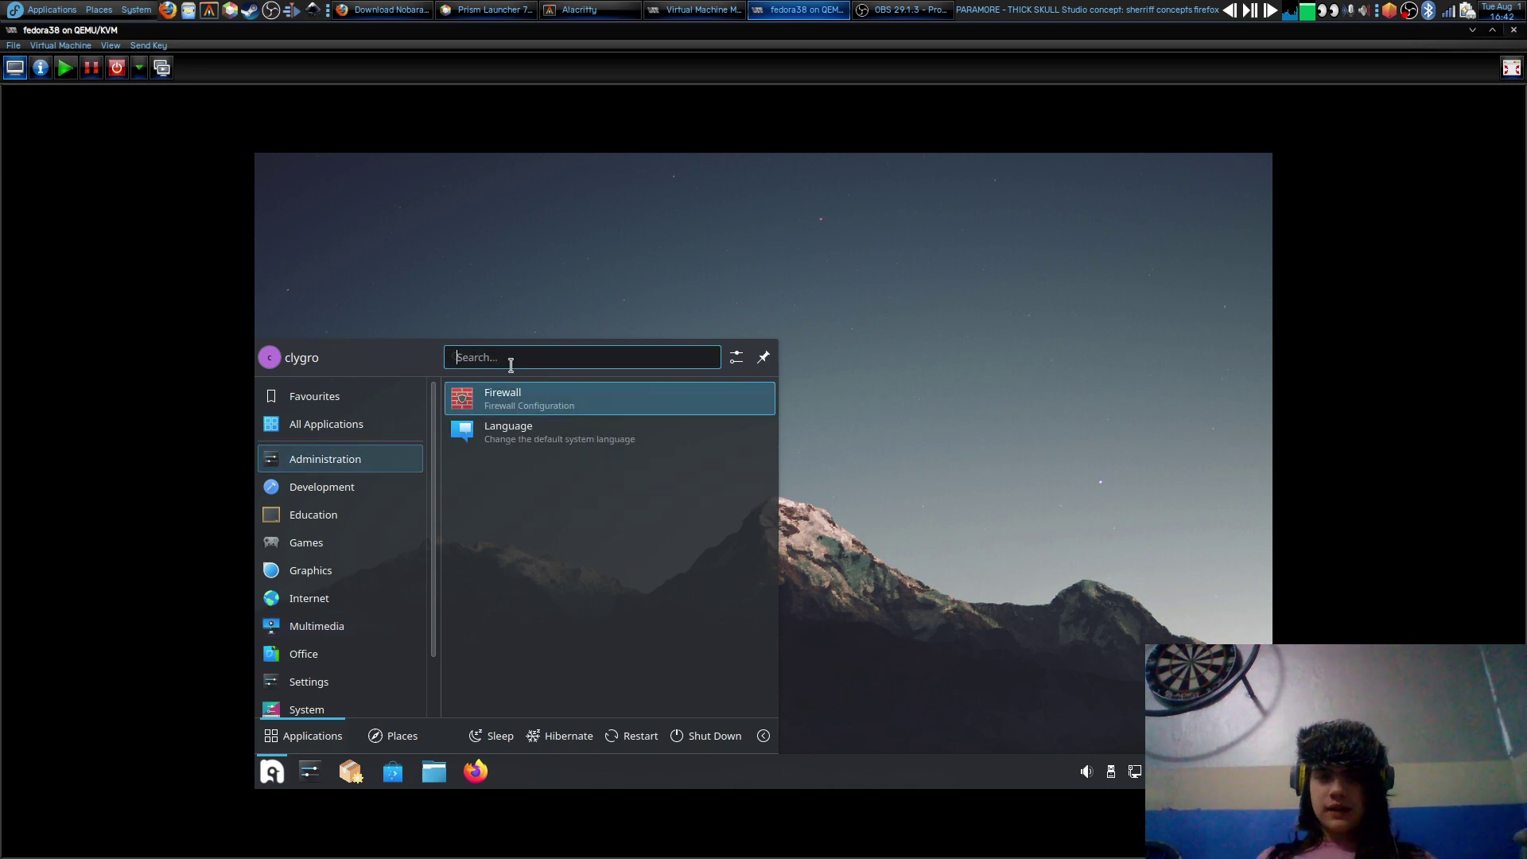
{"action": "type", "text": "kon"}
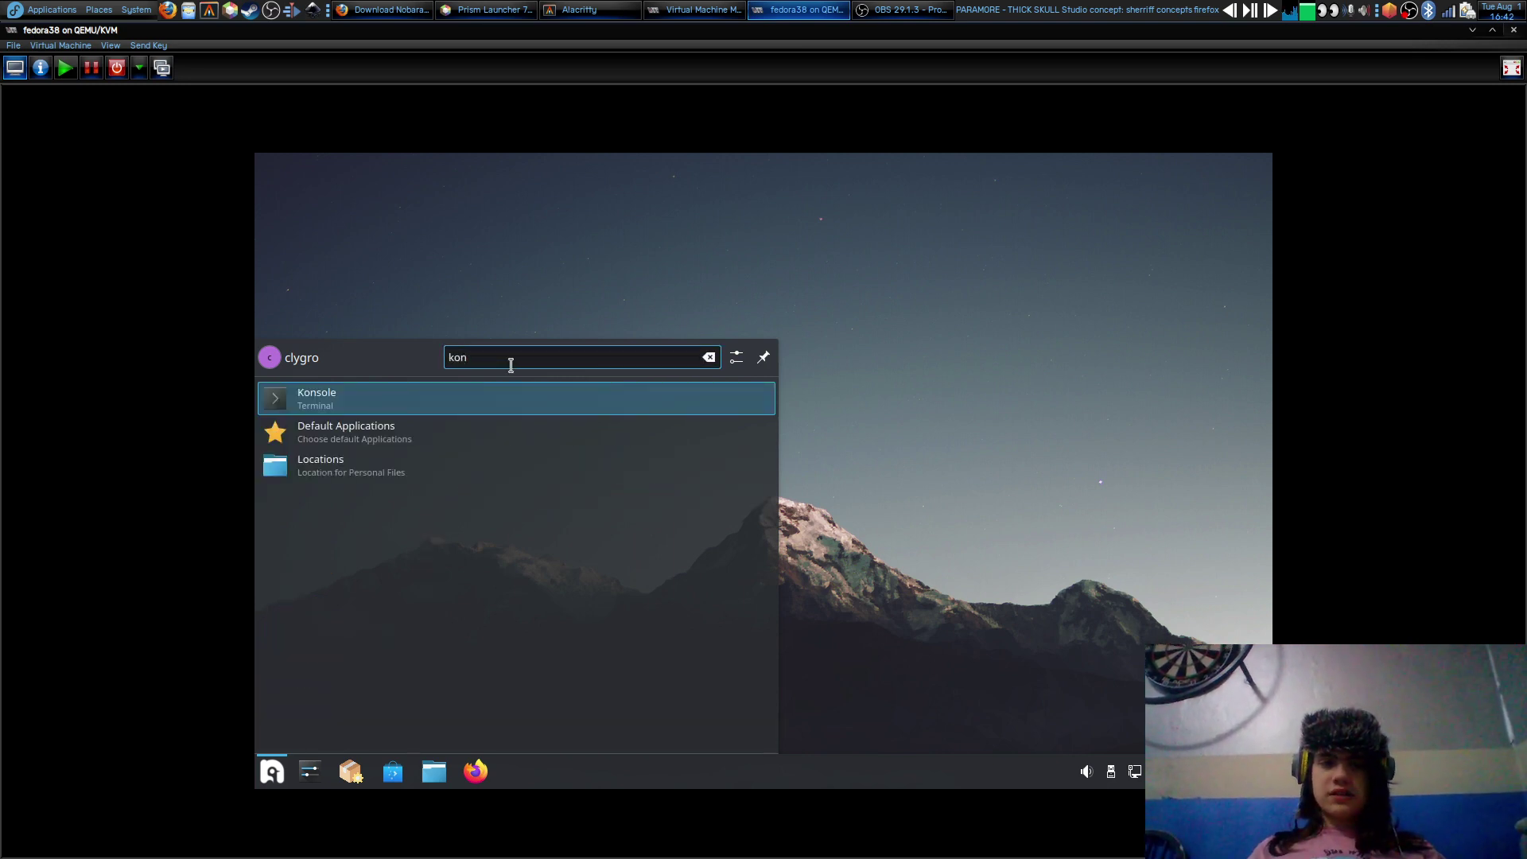
{"action": "left_click", "coordinate": [524, 411]}
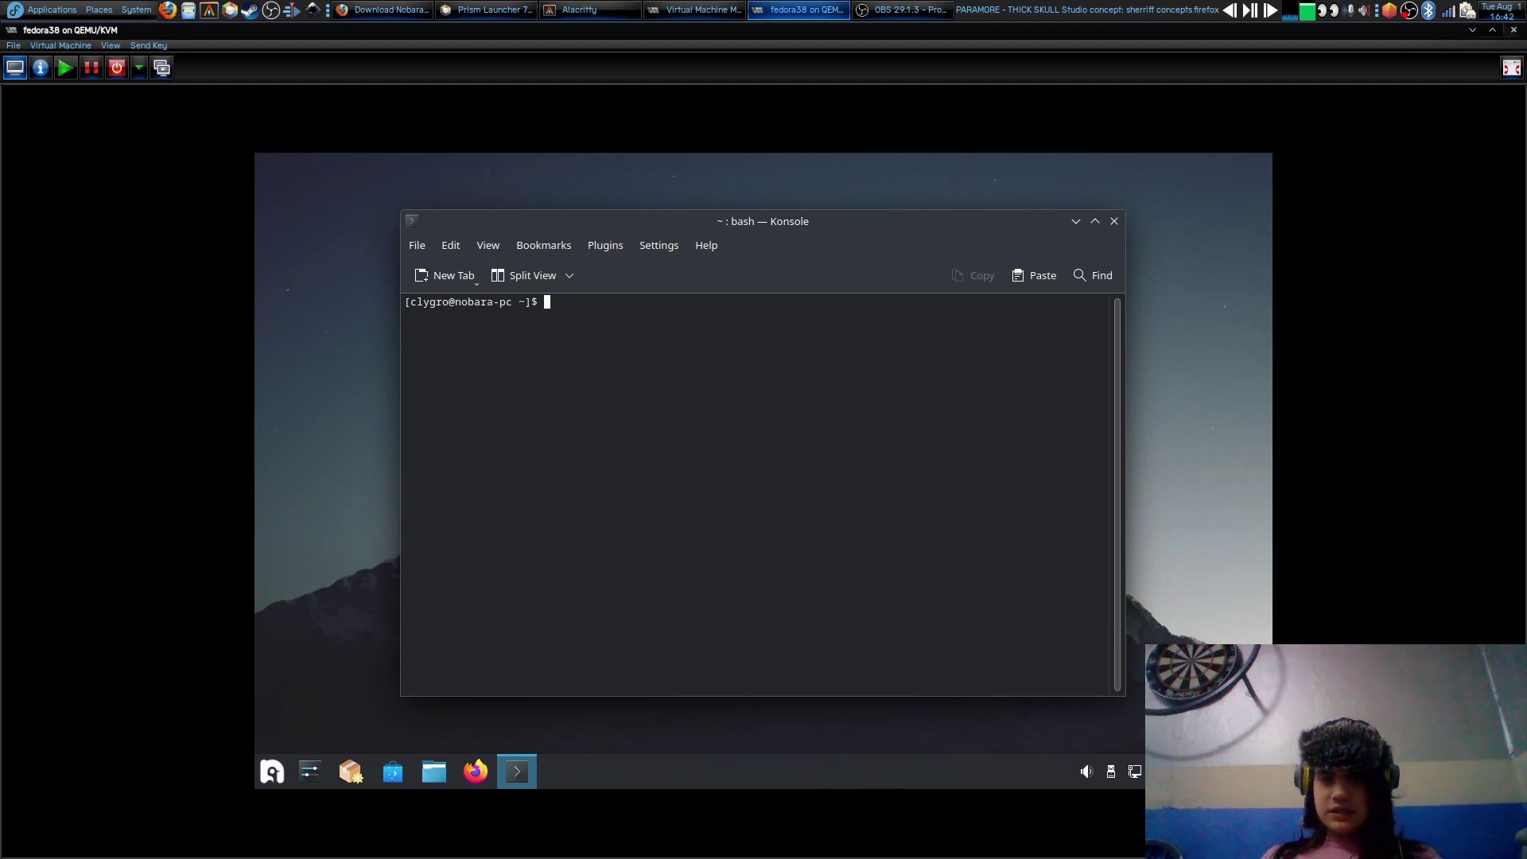
Choose Log Out from the Kickoff launcher's extra Shut Down options
{"action": "left_click", "coordinate": [269, 776]}
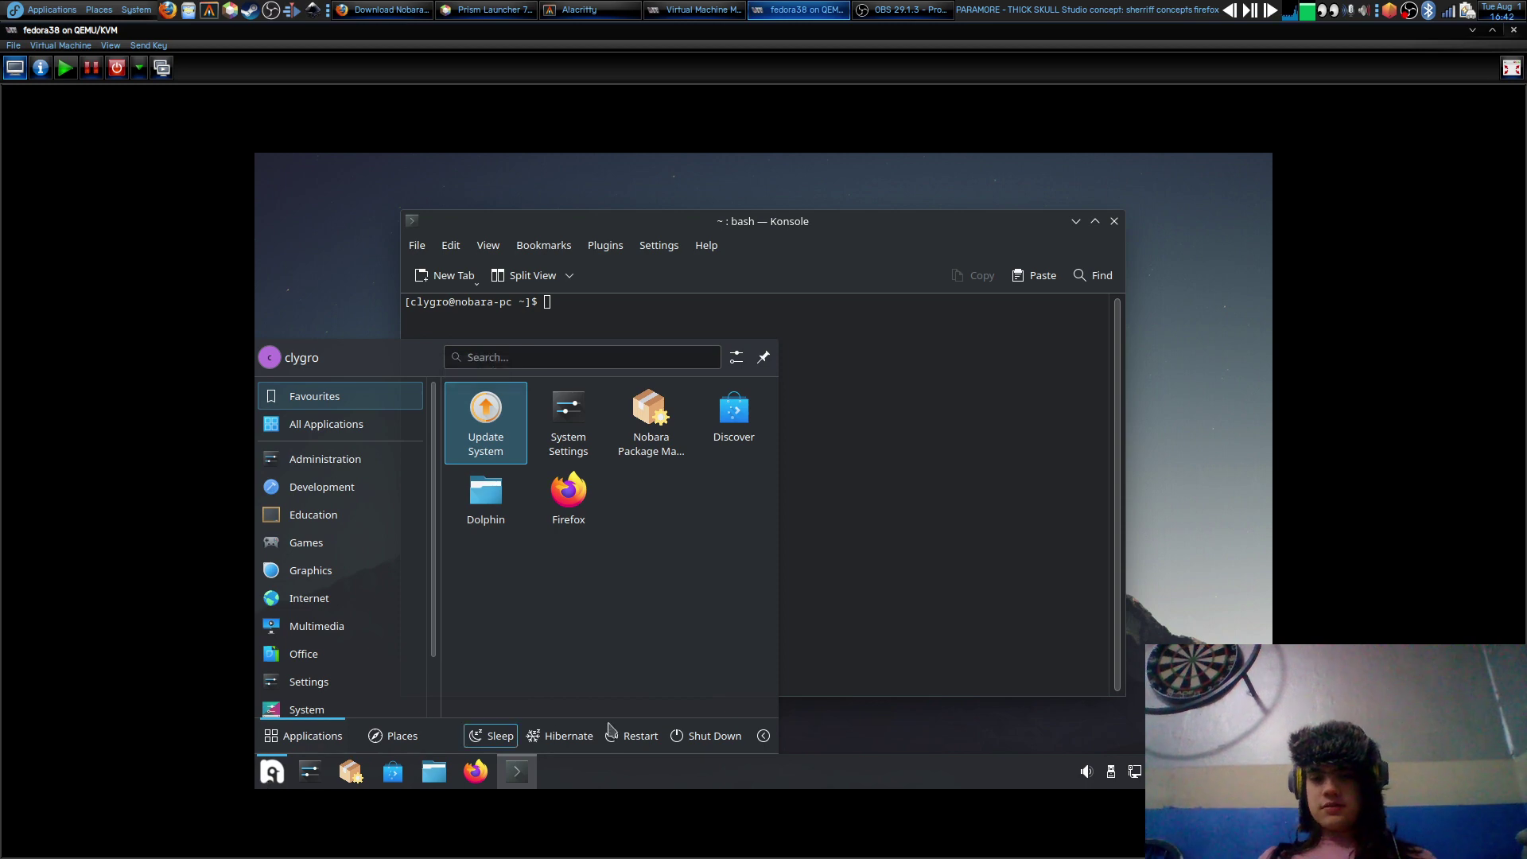
{"action": "left_click", "coordinate": [763, 735]}
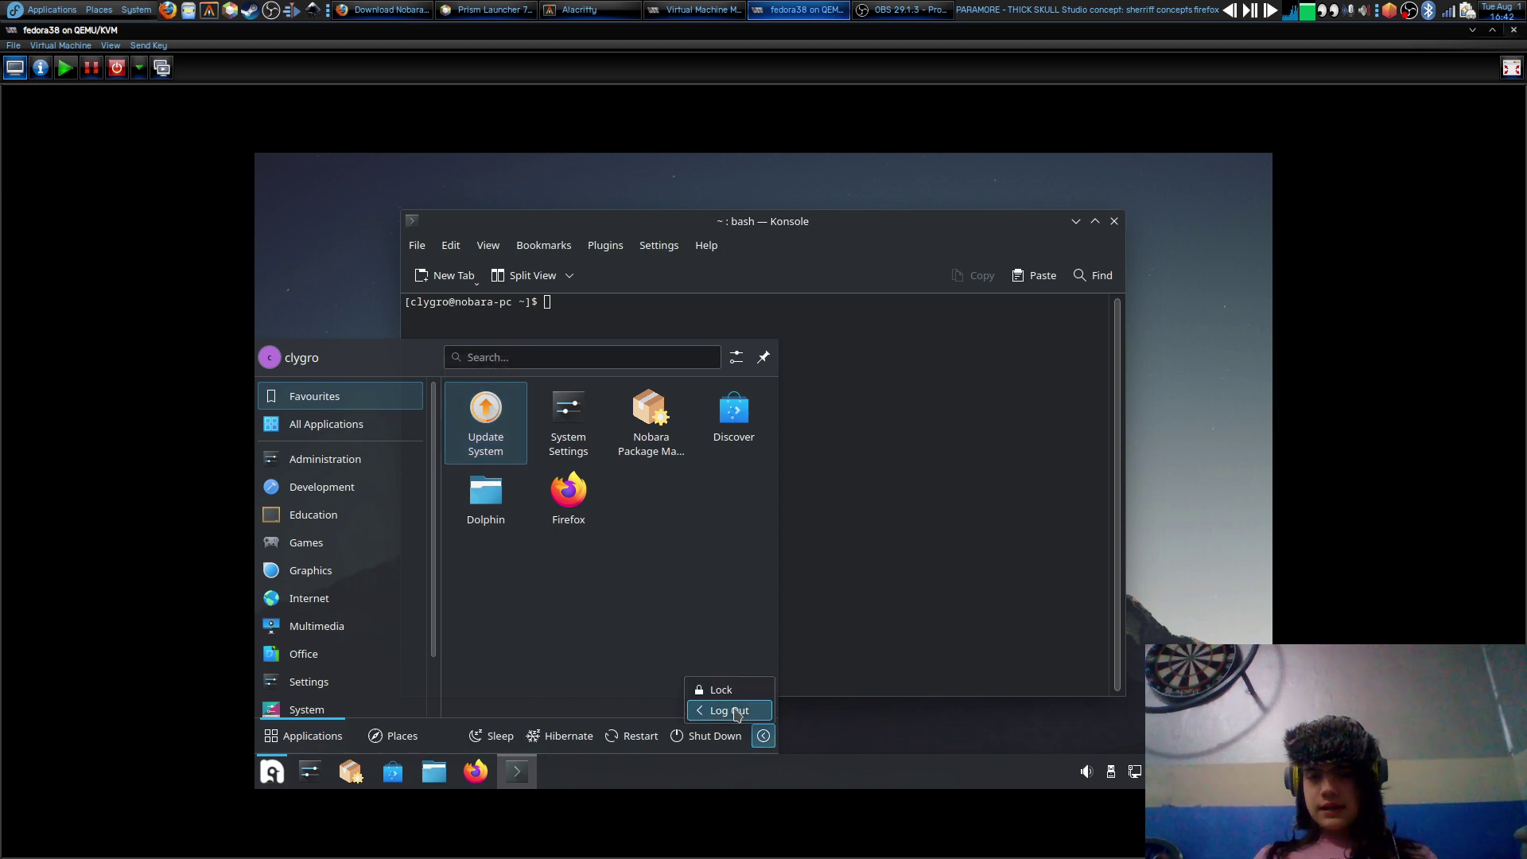
{"action": "left_click", "coordinate": [738, 711]}
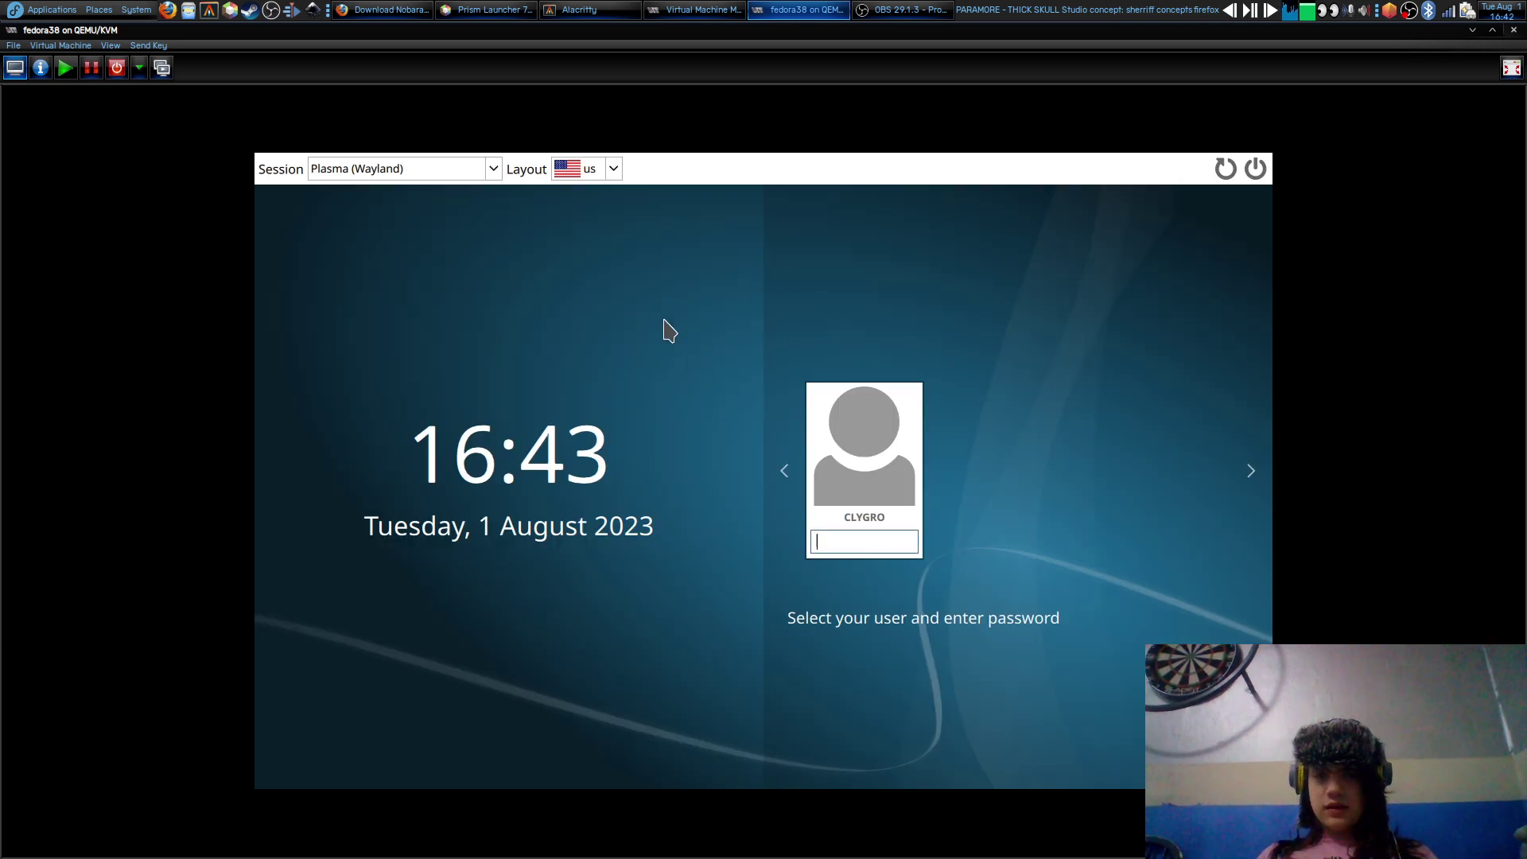
{"action": "left_click", "coordinate": [492, 175]}
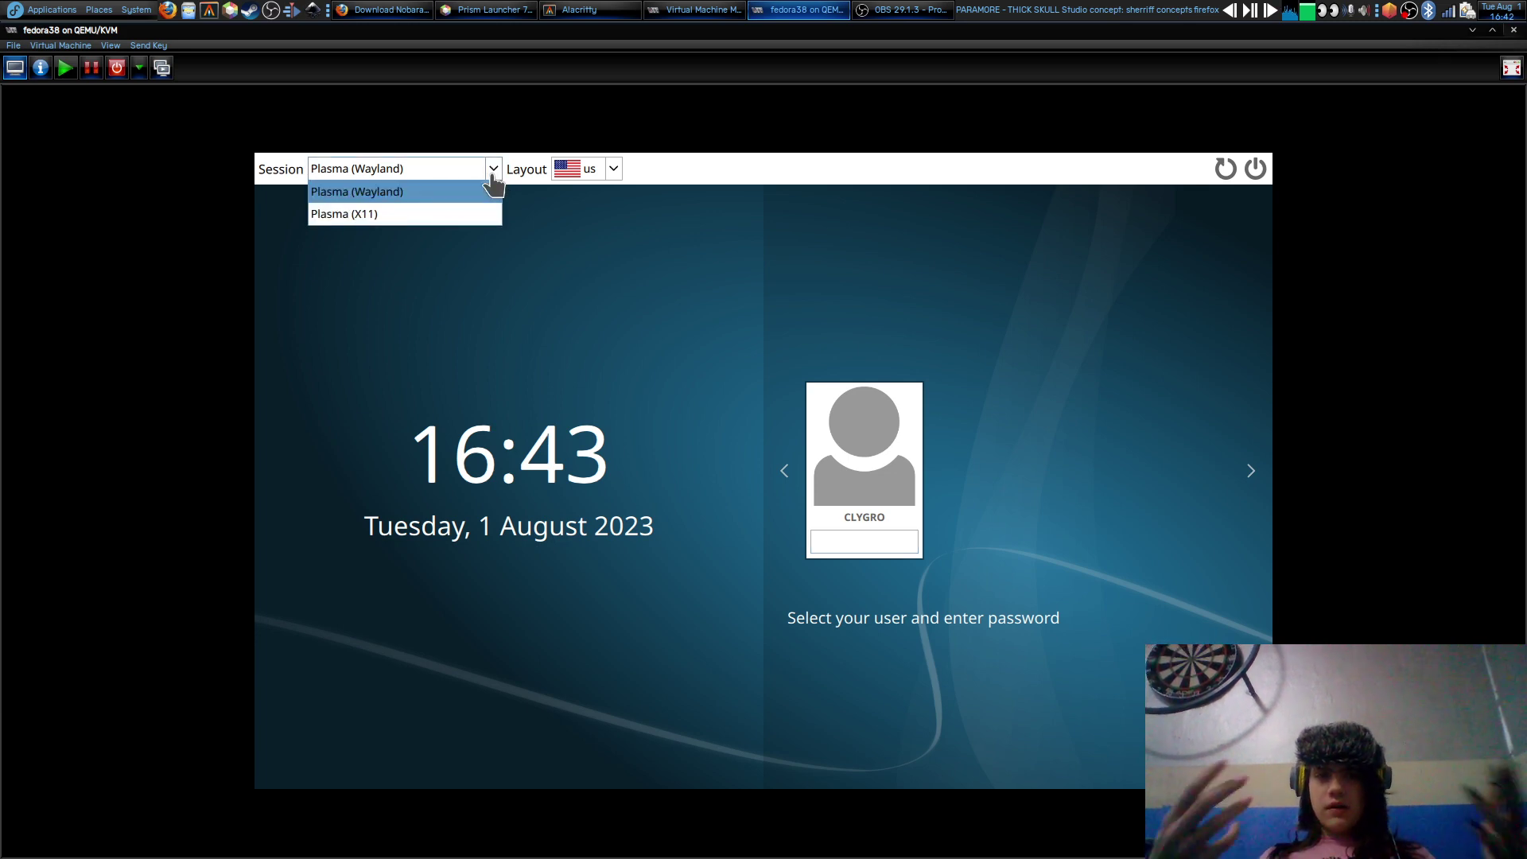
{"action": "left_click", "coordinate": [493, 169]}
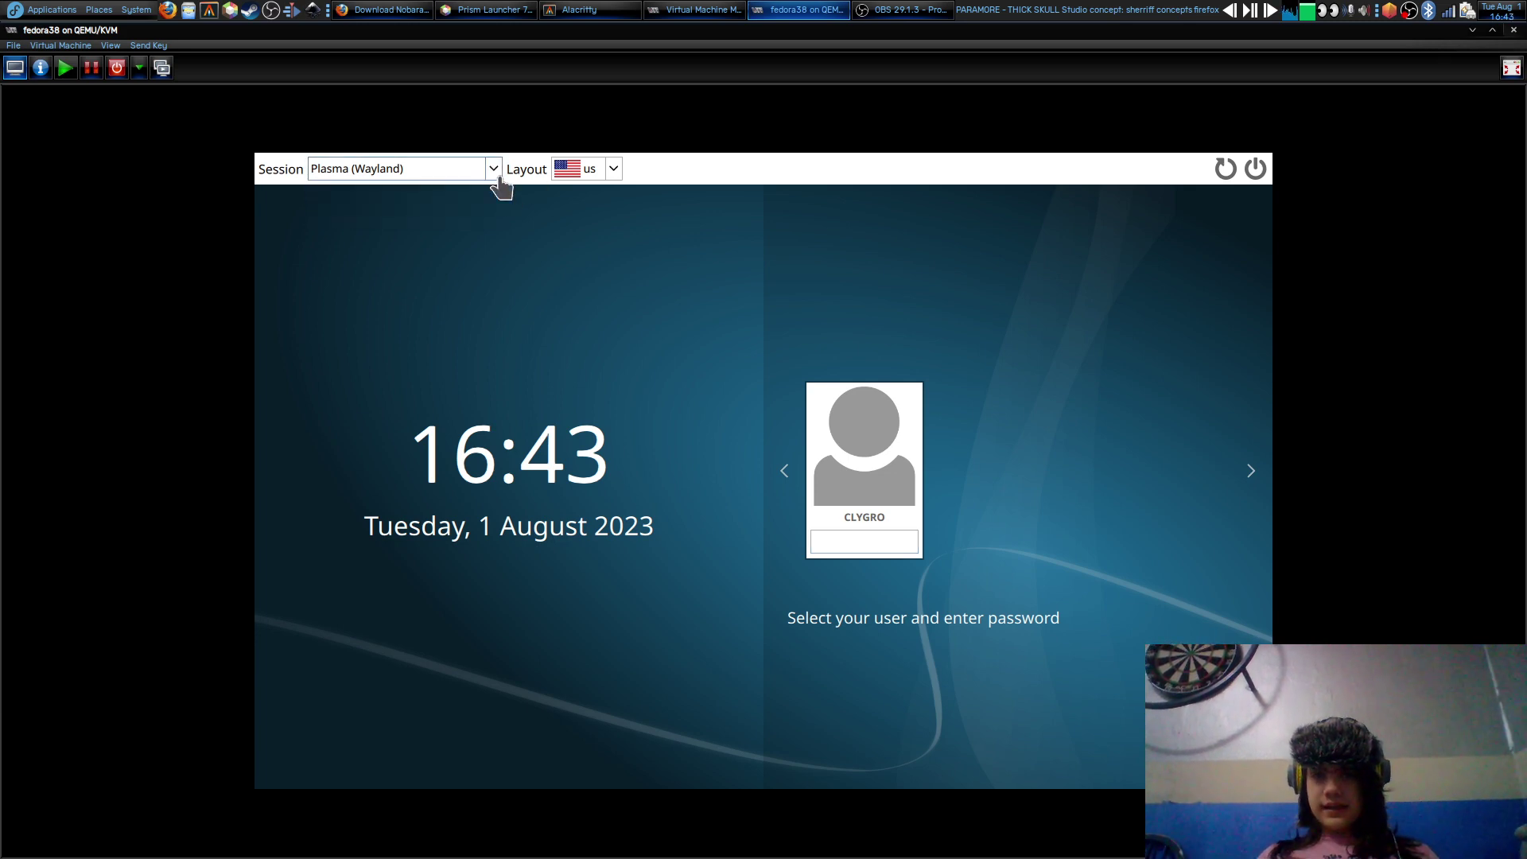
{"action": "left_click", "coordinate": [862, 543]}
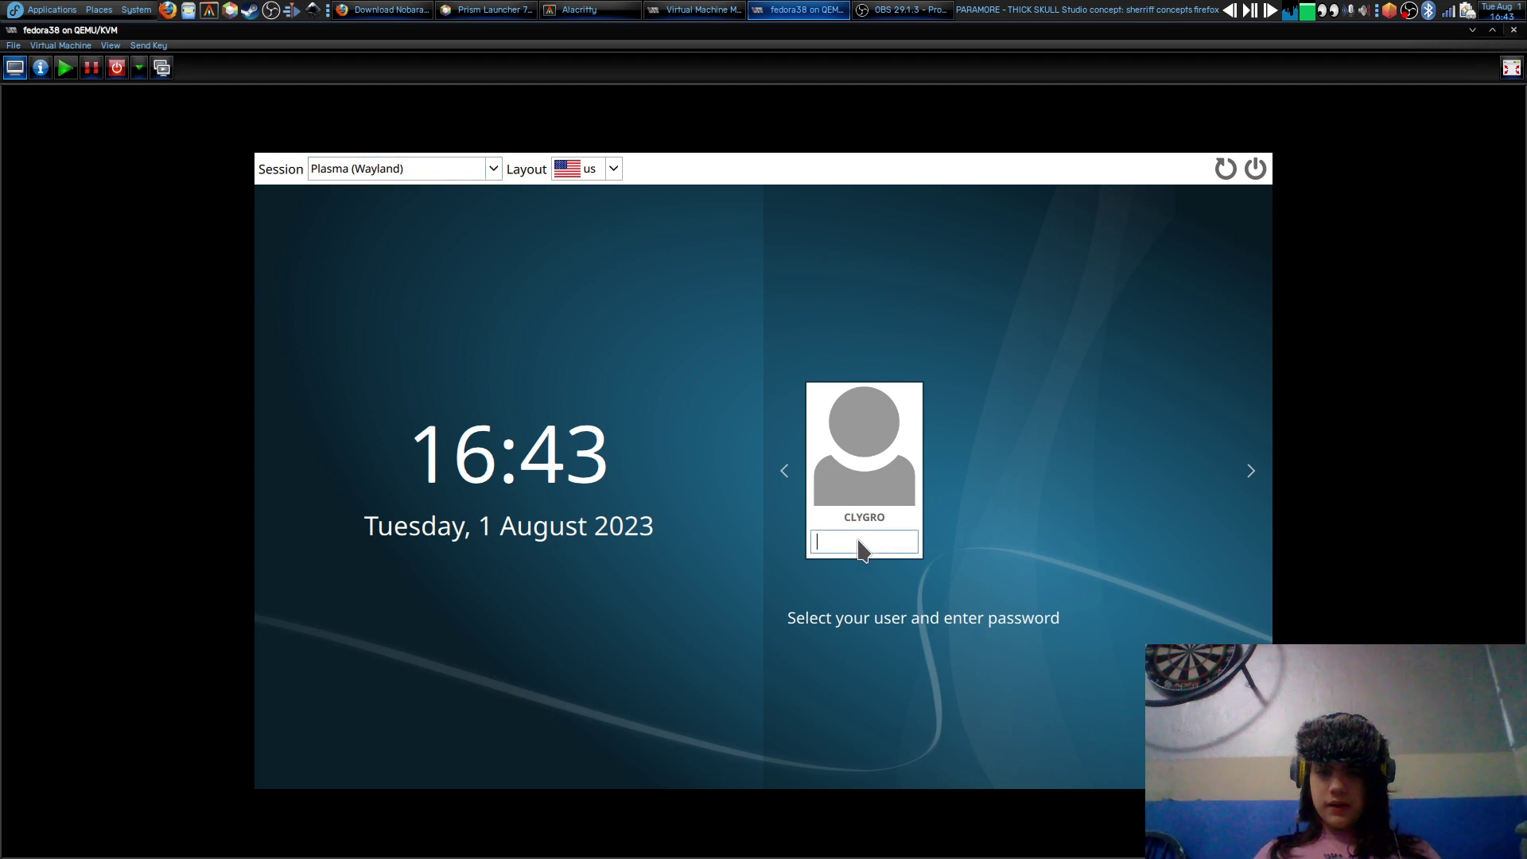
Enter the account password in the Nobara login screen's password field
{"action": "type", "text": "•••••••"}
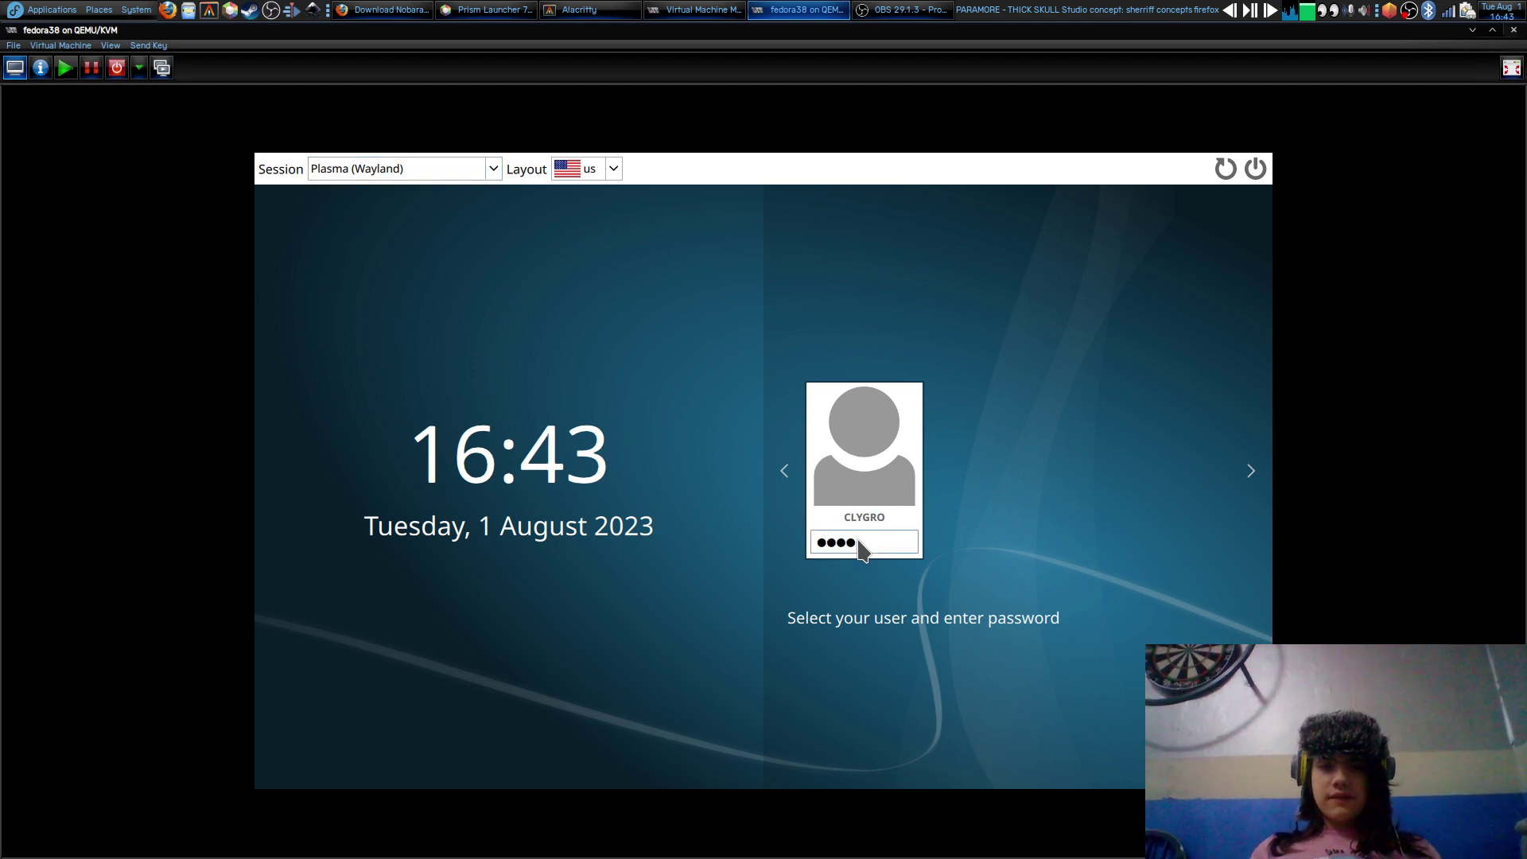
{"action": "type", "text": "•••"}
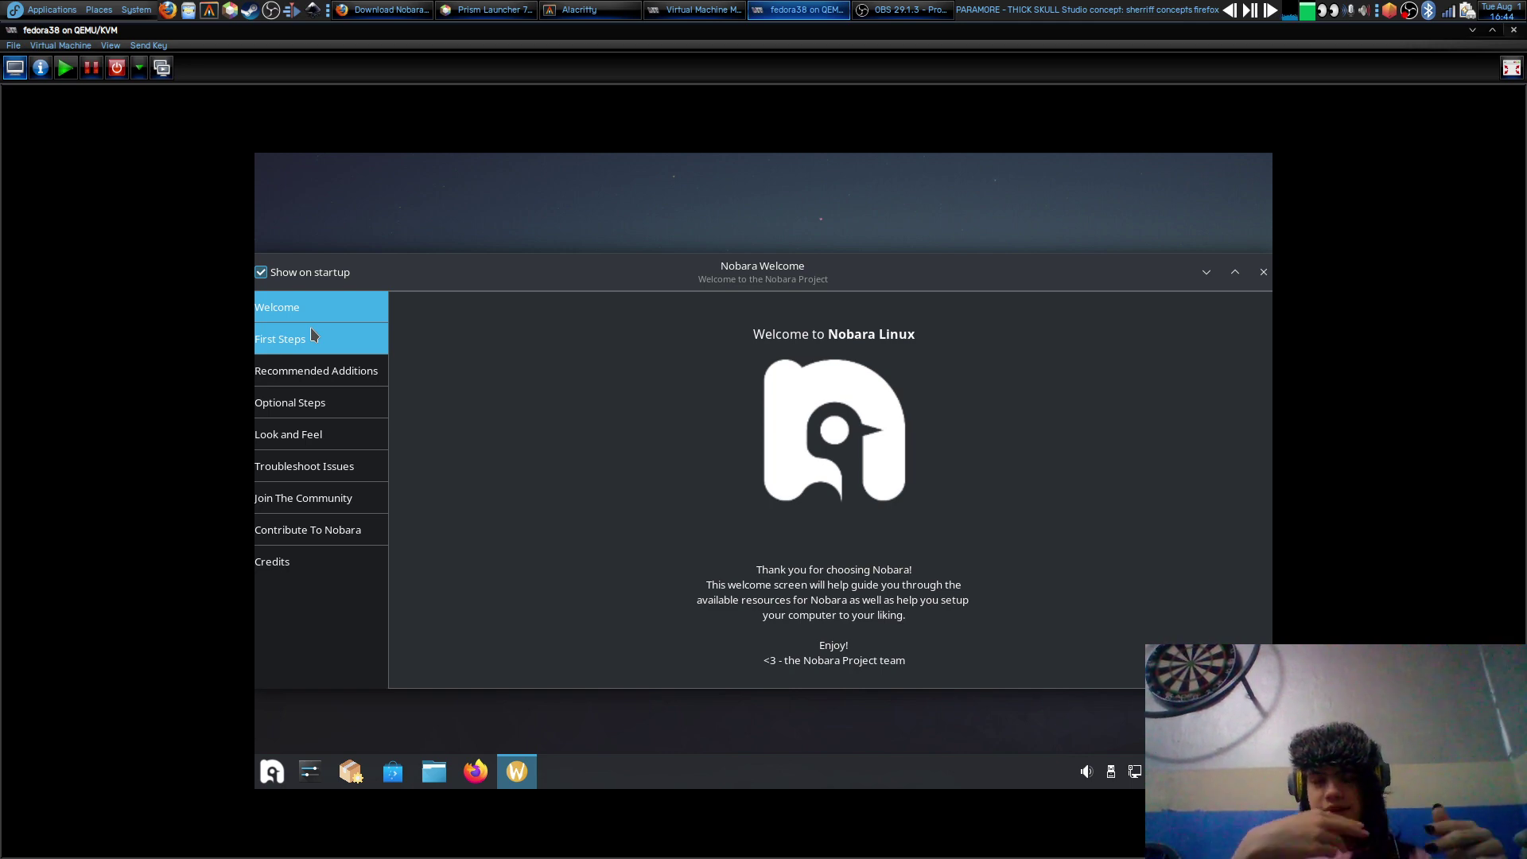
Return to the Nobara download page and follow the Nvidia section's Supported Hardware link
{"action": "left_click", "coordinate": [379, 11]}
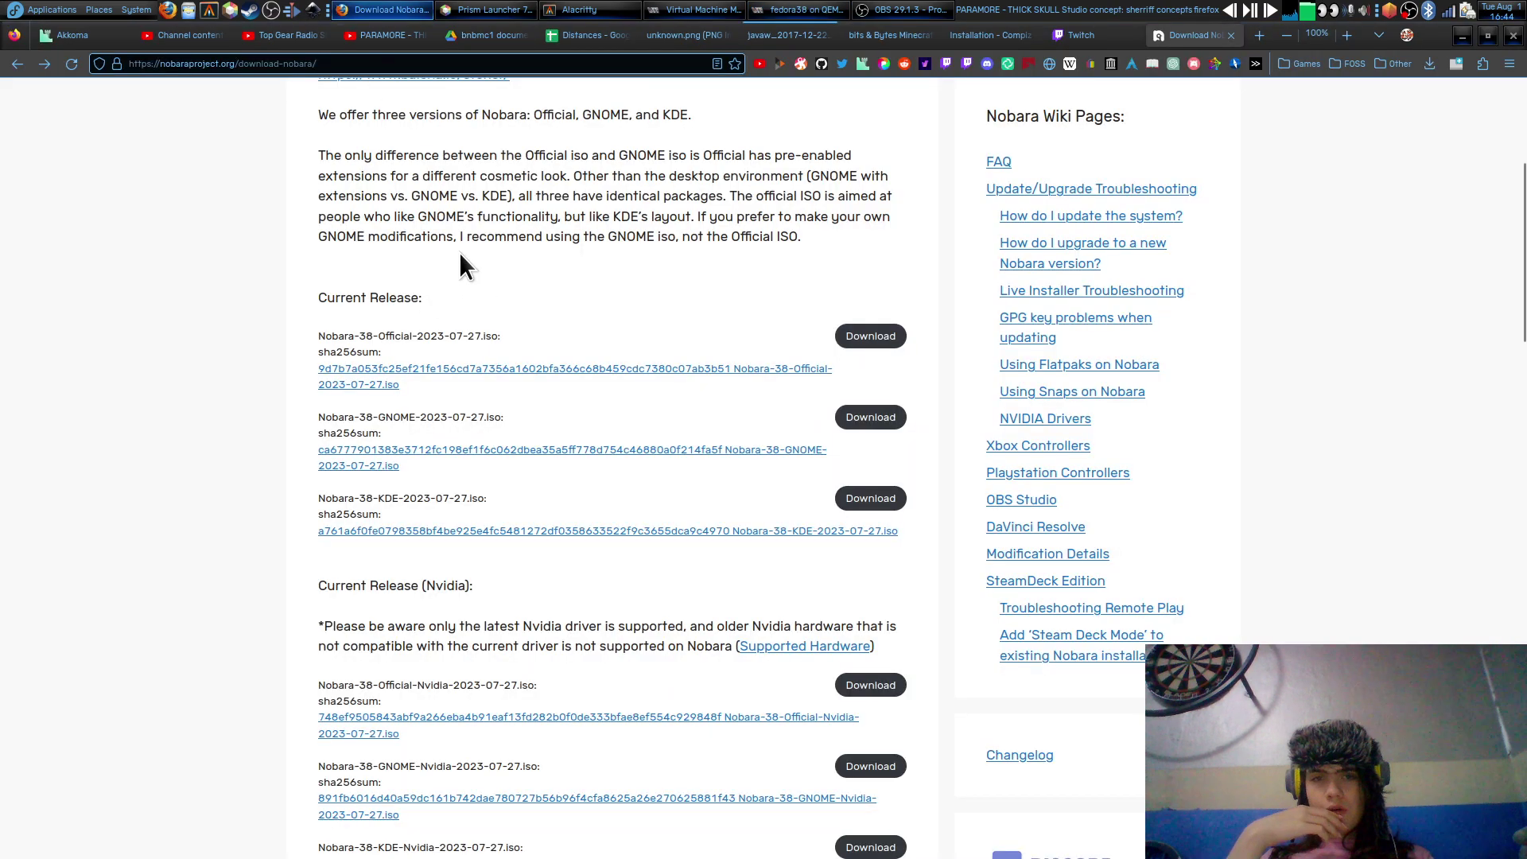
{"action": "scroll", "coordinate": [459, 253], "scroll_direction": "down", "scroll_amount": 3}
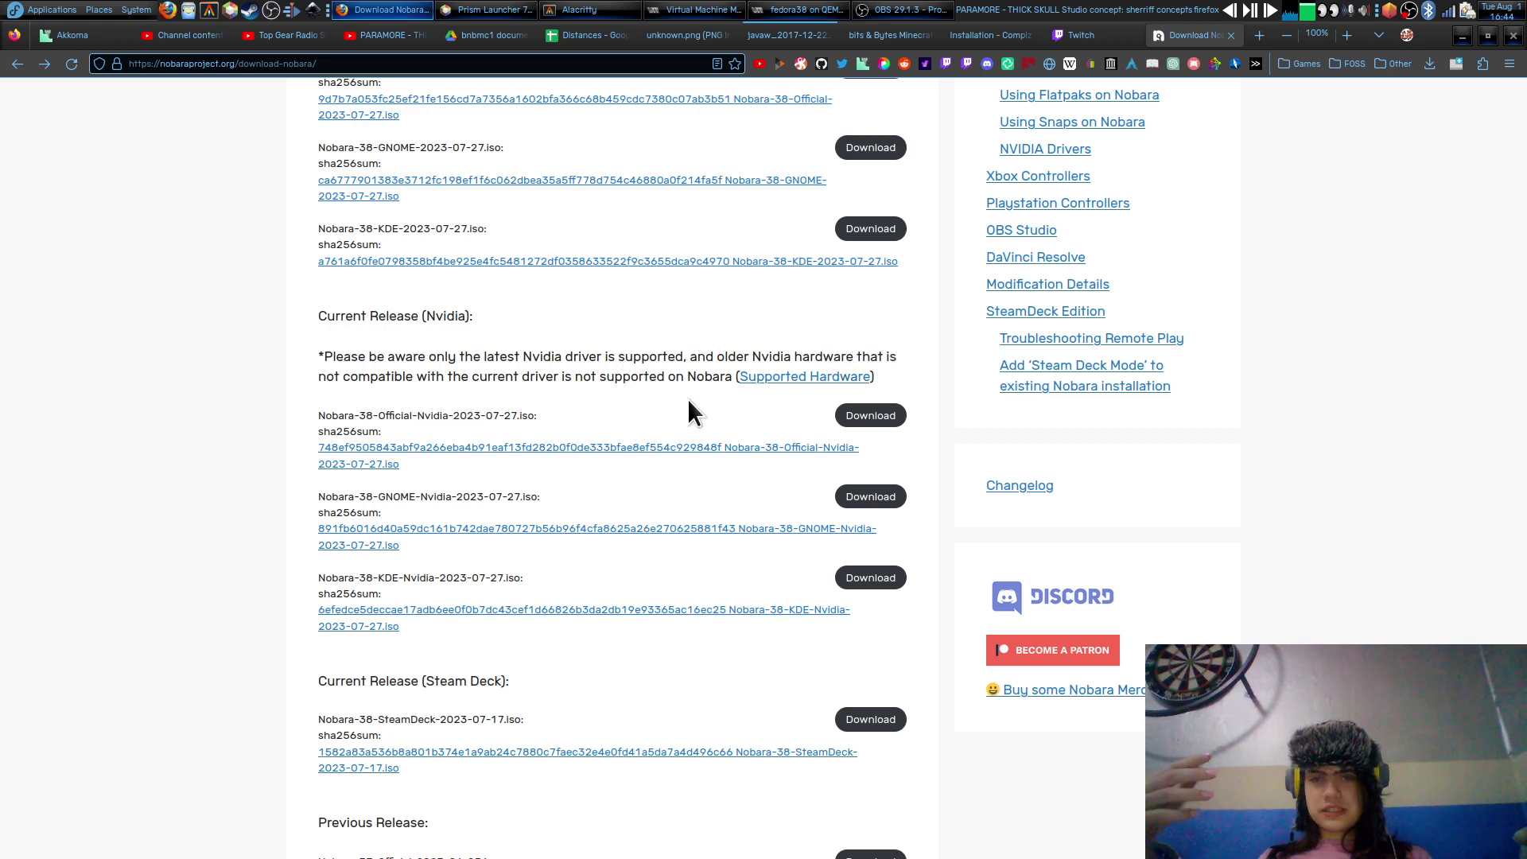
{"action": "left_click", "coordinate": [764, 383]}
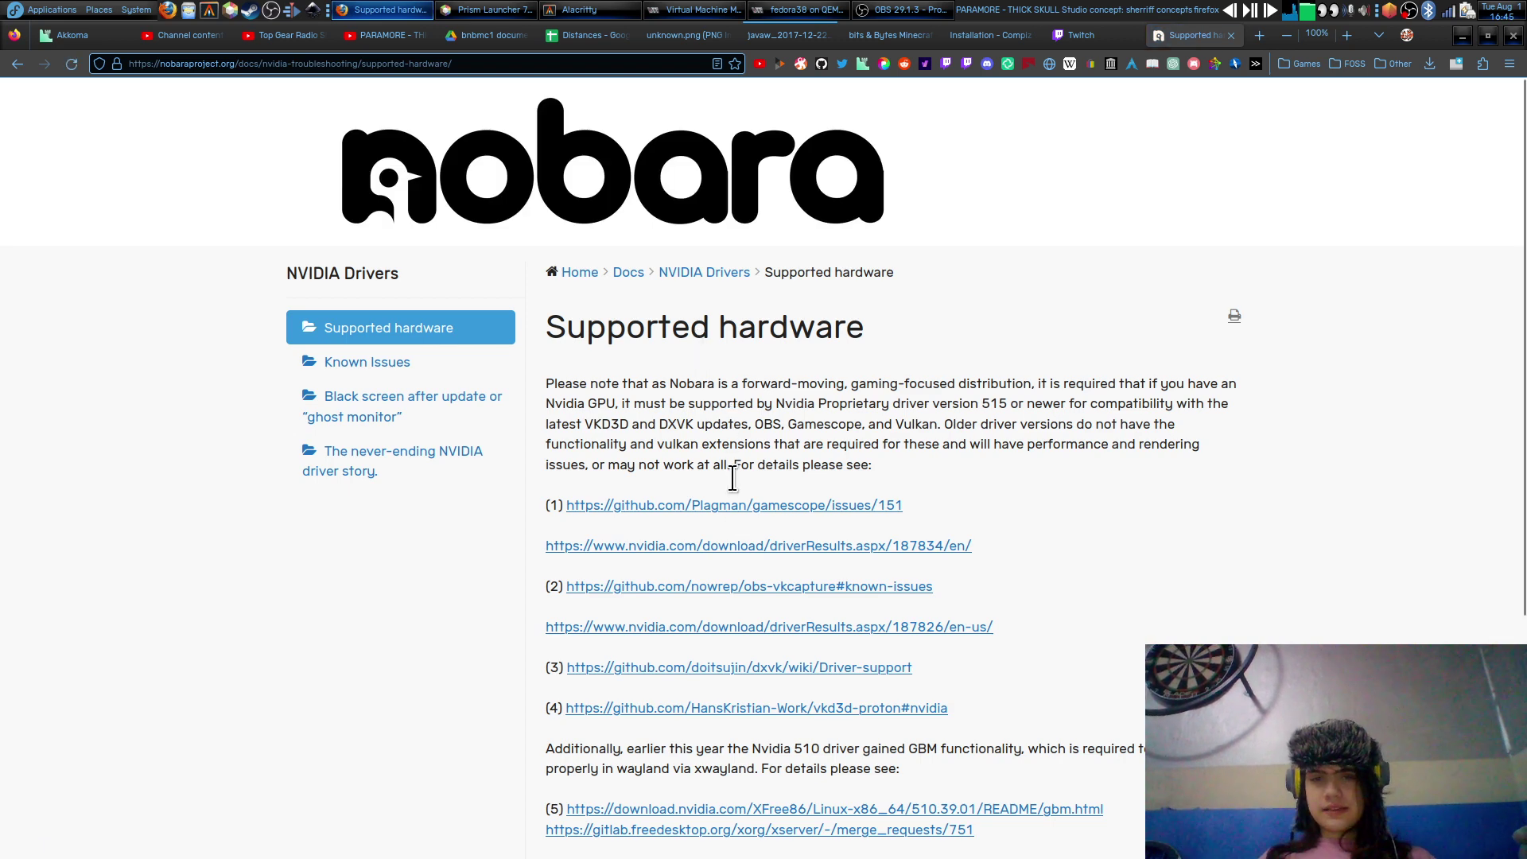
Follow the first nvidia.com driverResults link under reference (1) to the 515.43.04 driver page
{"action": "left_click", "coordinate": [766, 548]}
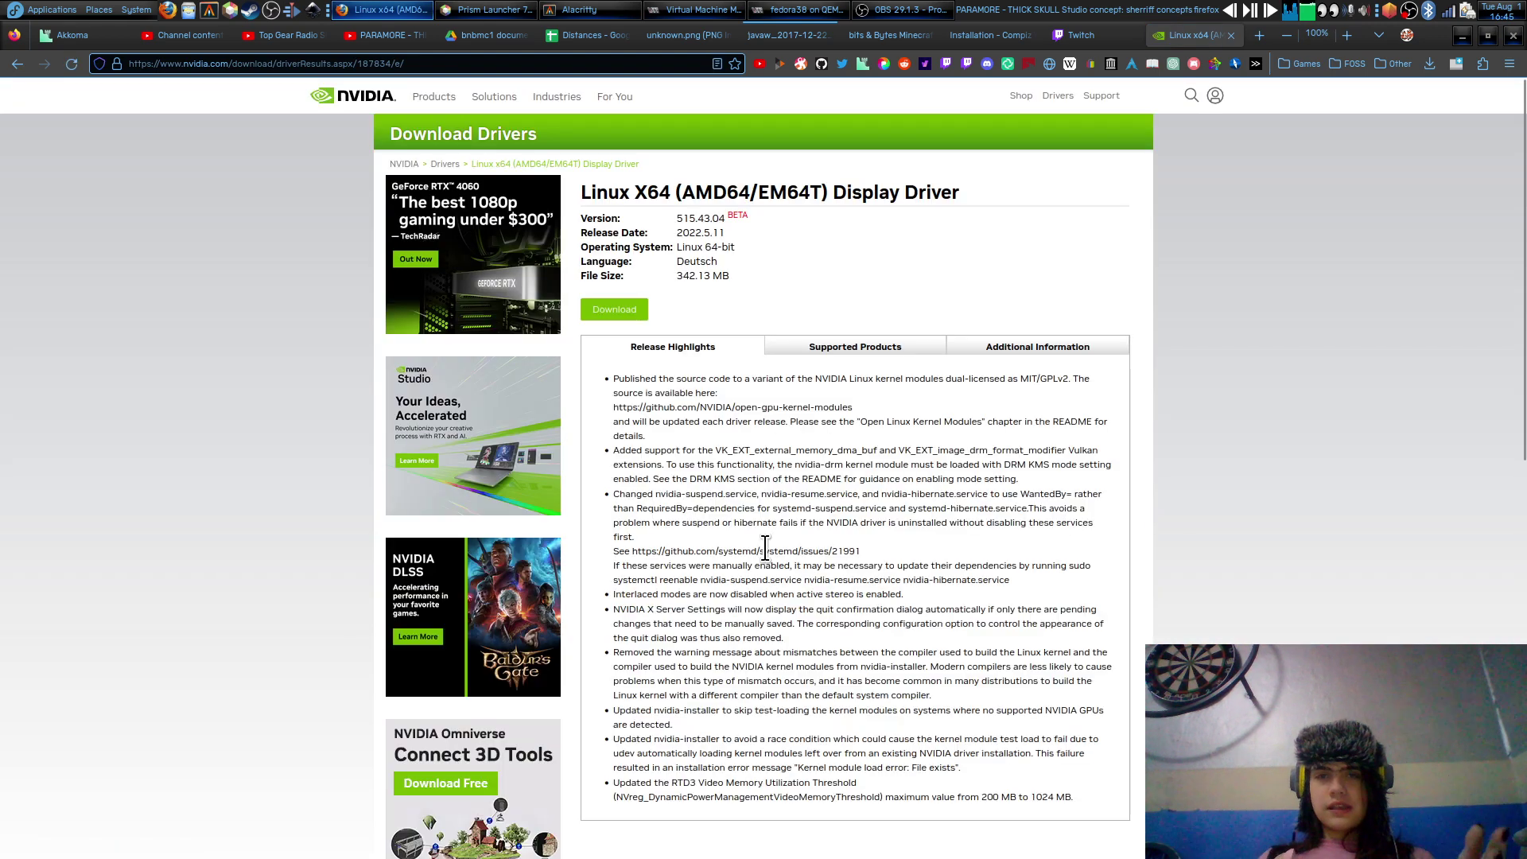
Show the 515.43.04 driver's Supported Products tab and scroll through its TITAN, RTX, MX and GTX GPUs
{"action": "scroll", "coordinate": [764, 549], "scroll_direction": "down", "scroll_amount": 5}
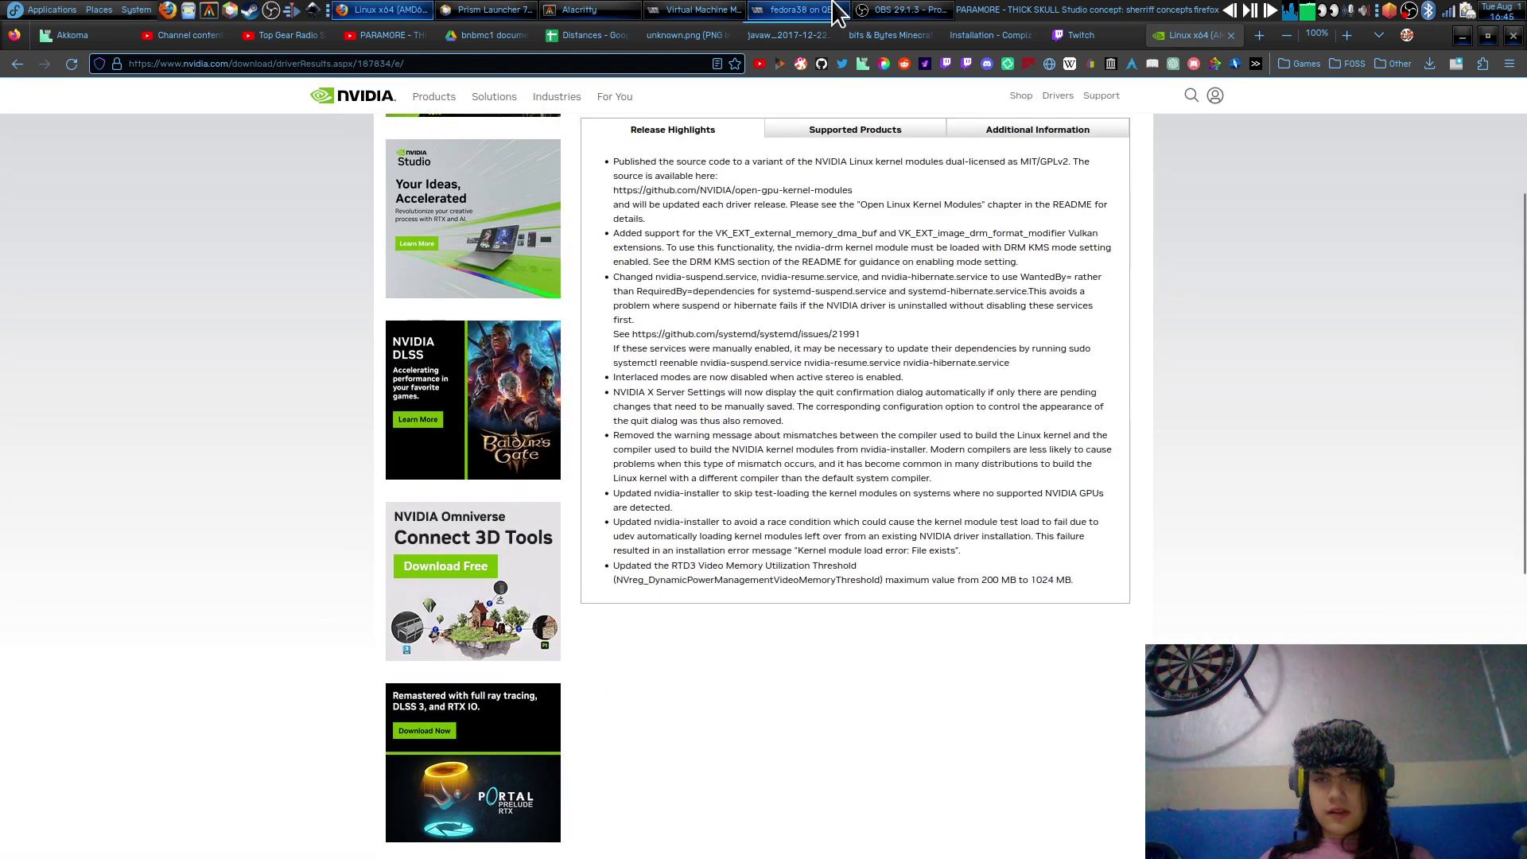
{"action": "left_click", "coordinate": [869, 131]}
{"action": "scroll", "coordinate": [873, 250], "scroll_direction": "down", "scroll_amount": 10}
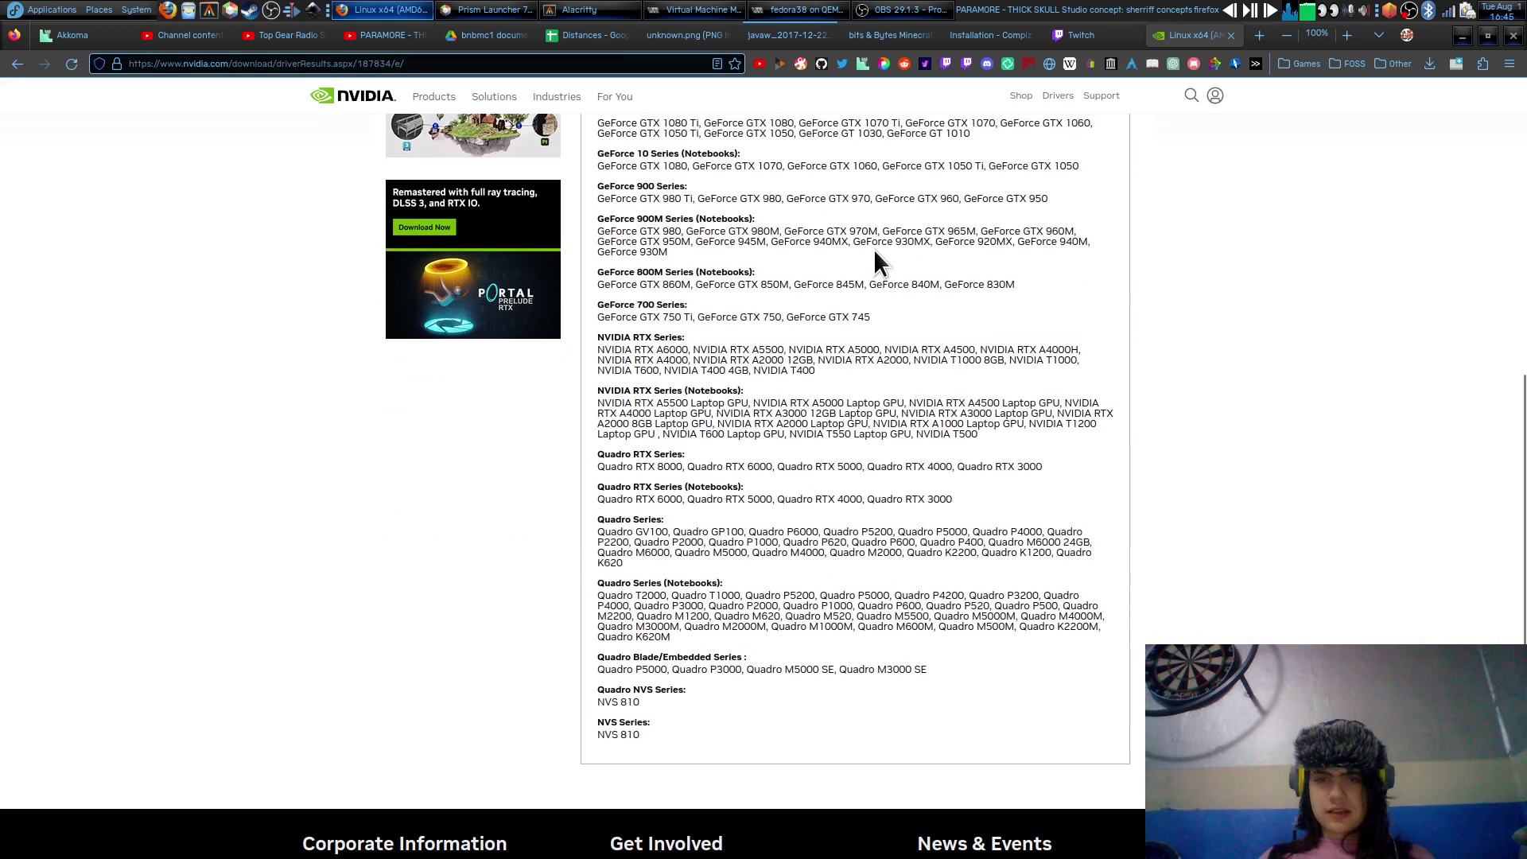
{"action": "scroll", "coordinate": [875, 251], "scroll_direction": "up", "scroll_amount": 8}
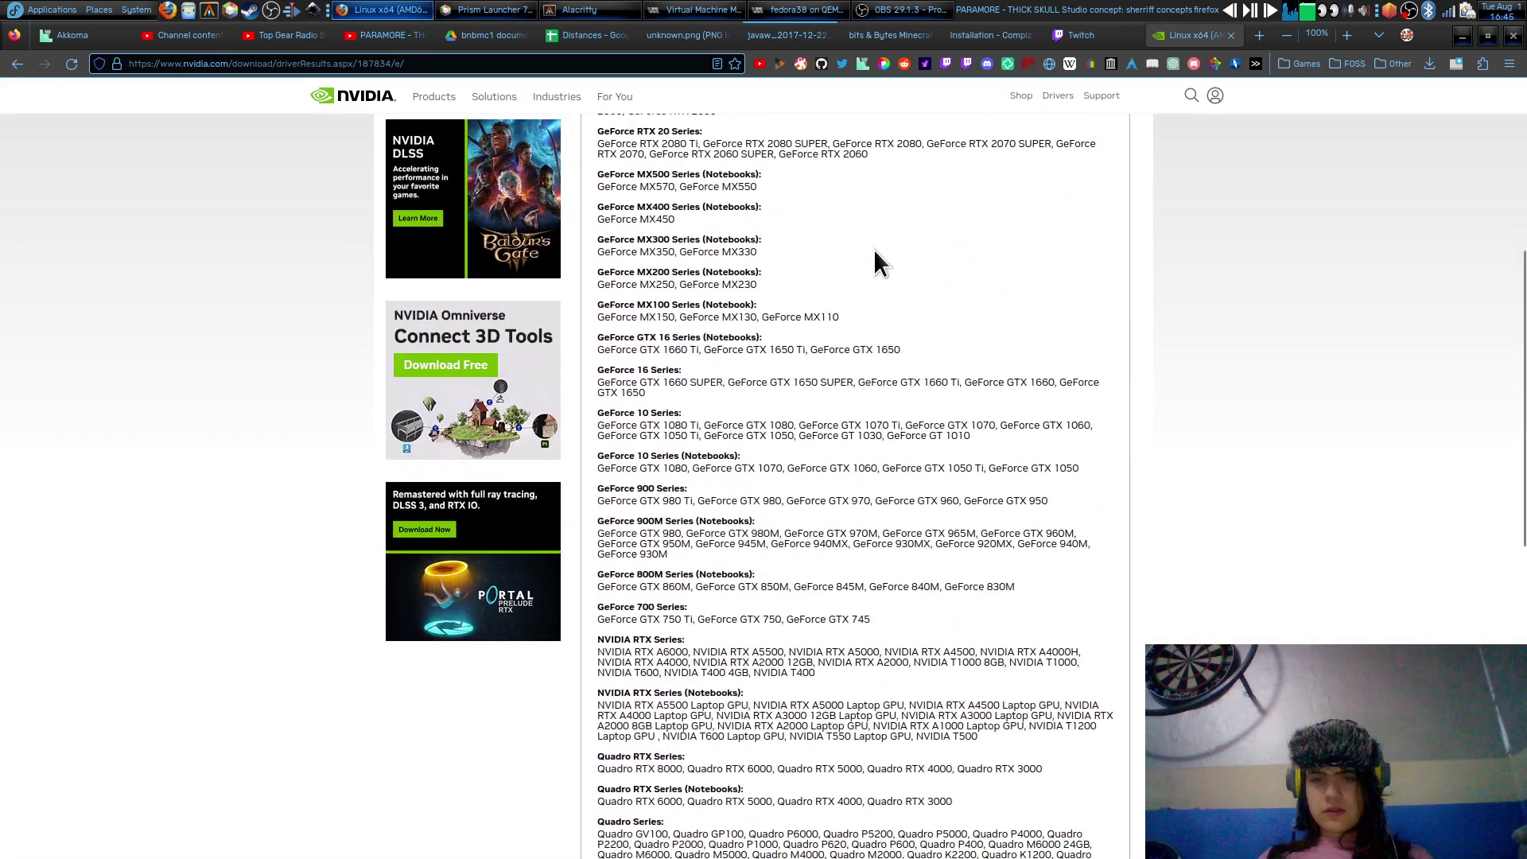
{"action": "scroll", "coordinate": [867, 441], "scroll_direction": "down", "scroll_amount": 4}
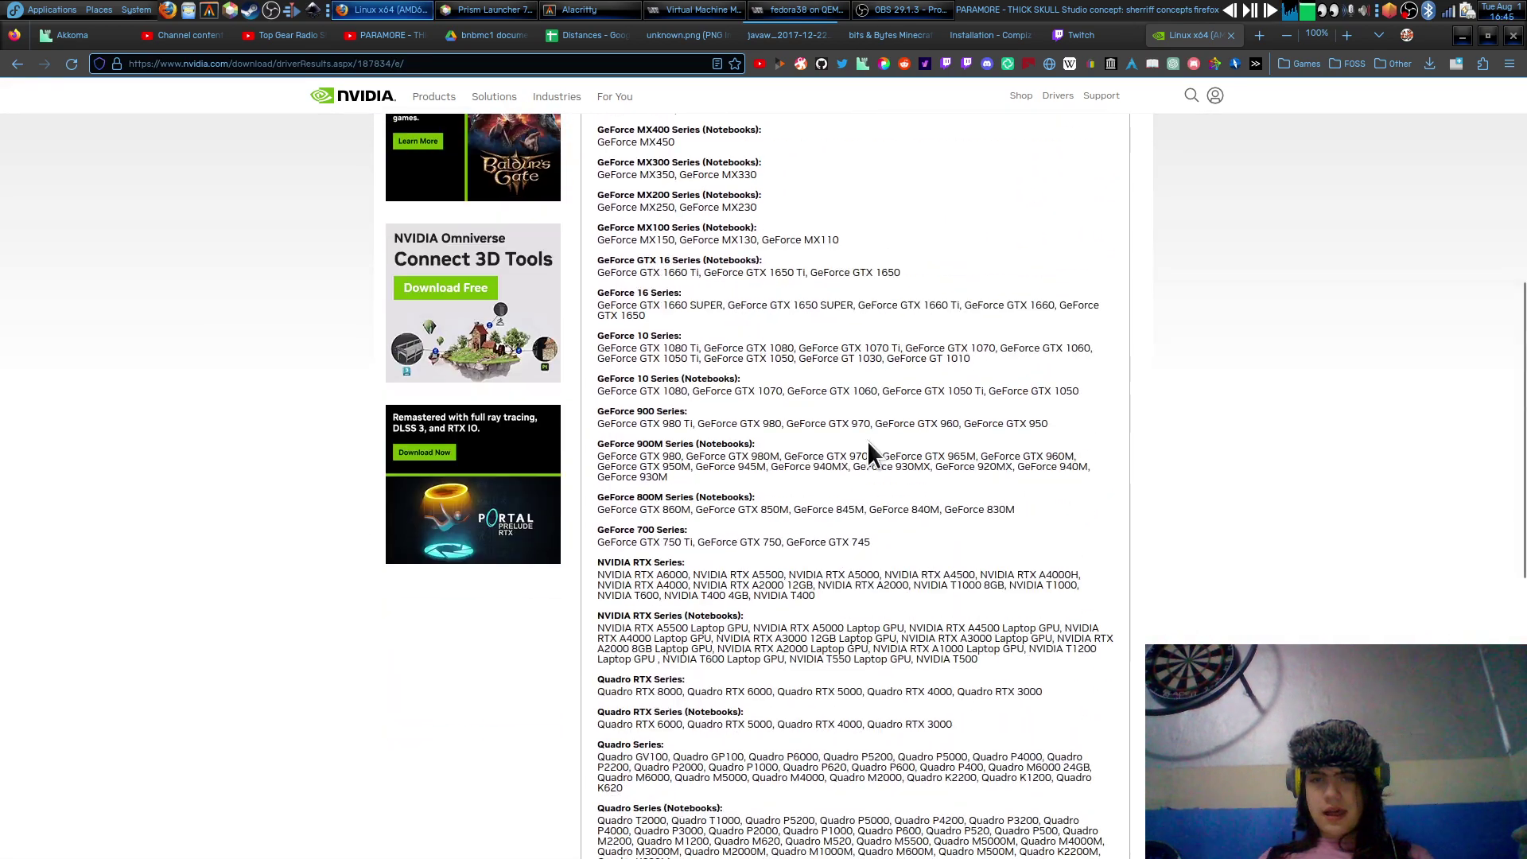
{"action": "mouse_move", "coordinate": [726, 542]}
{"action": "left_mouse_down"}
{"action": "mouse_move", "coordinate": [628, 541]}
{"action": "mouse_move", "coordinate": [684, 565]}
{"action": "mouse_move", "coordinate": [716, 501]}
{"action": "mouse_move", "coordinate": [783, 517]}
{"action": "mouse_move", "coordinate": [746, 555]}
{"action": "left_mouse_up"}
{"action": "left_click", "coordinate": [769, 541]}
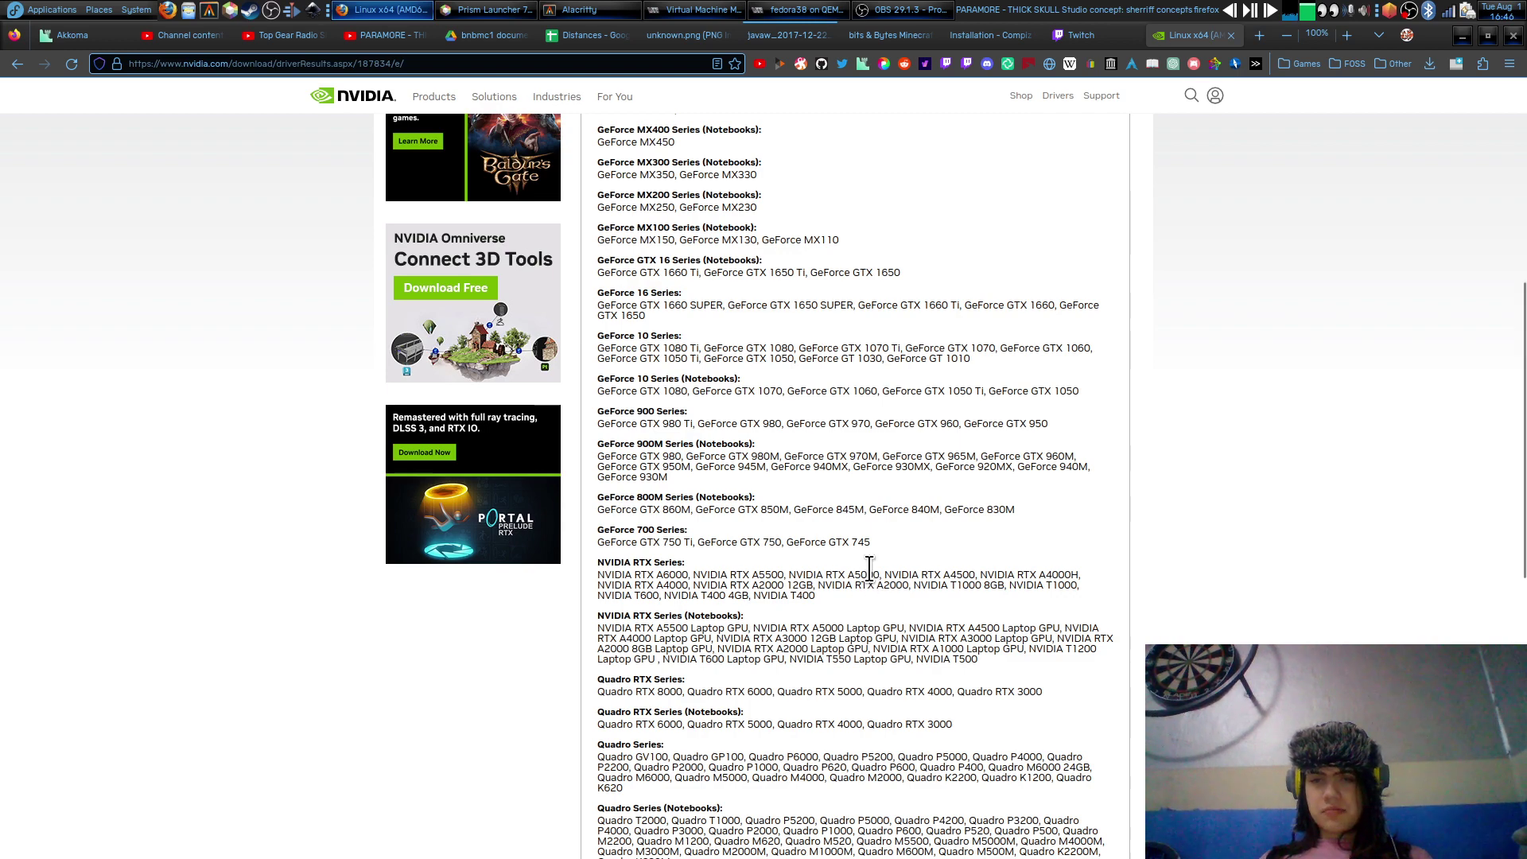
{"action": "scroll", "coordinate": [868, 569], "scroll_direction": "up", "scroll_amount": 6}
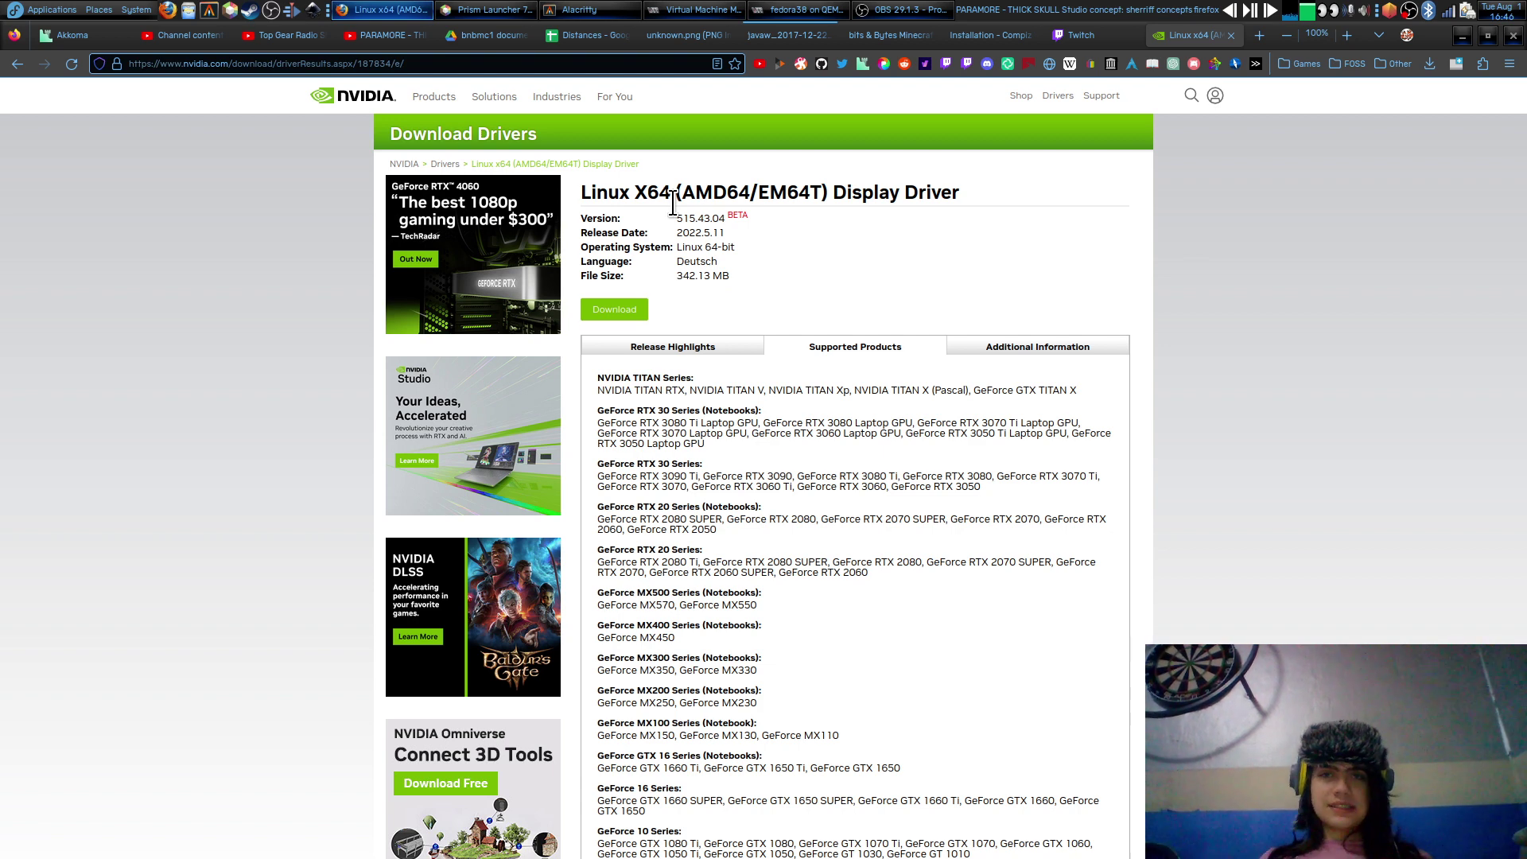
{"action": "left_click", "coordinate": [819, 15]}
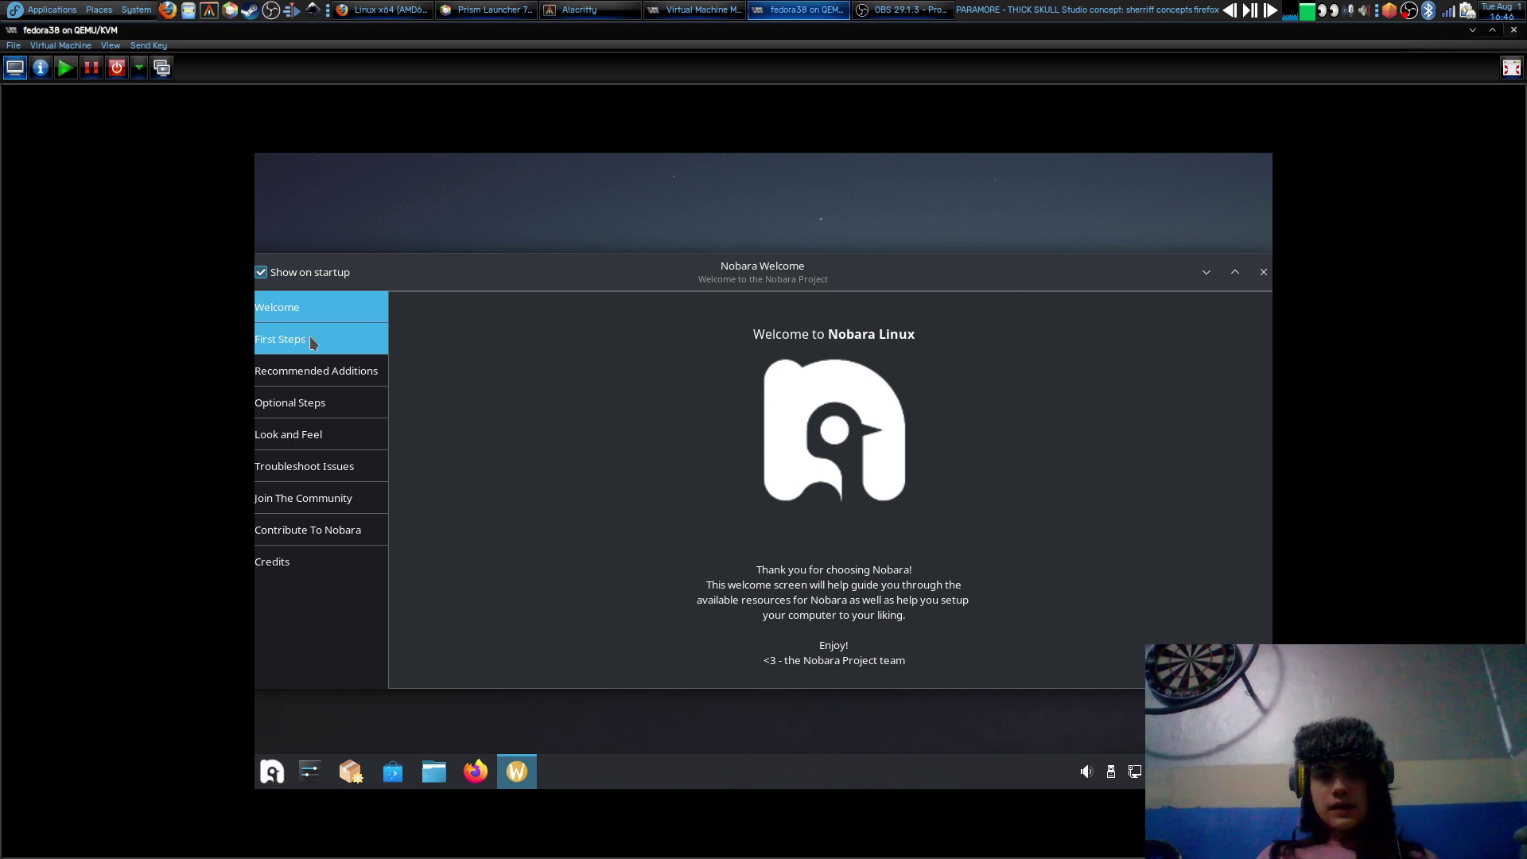
Visit each Welcome section from Recommended Additions through Credits, then drag the window left
{"action": "left_click", "coordinate": [343, 374]}
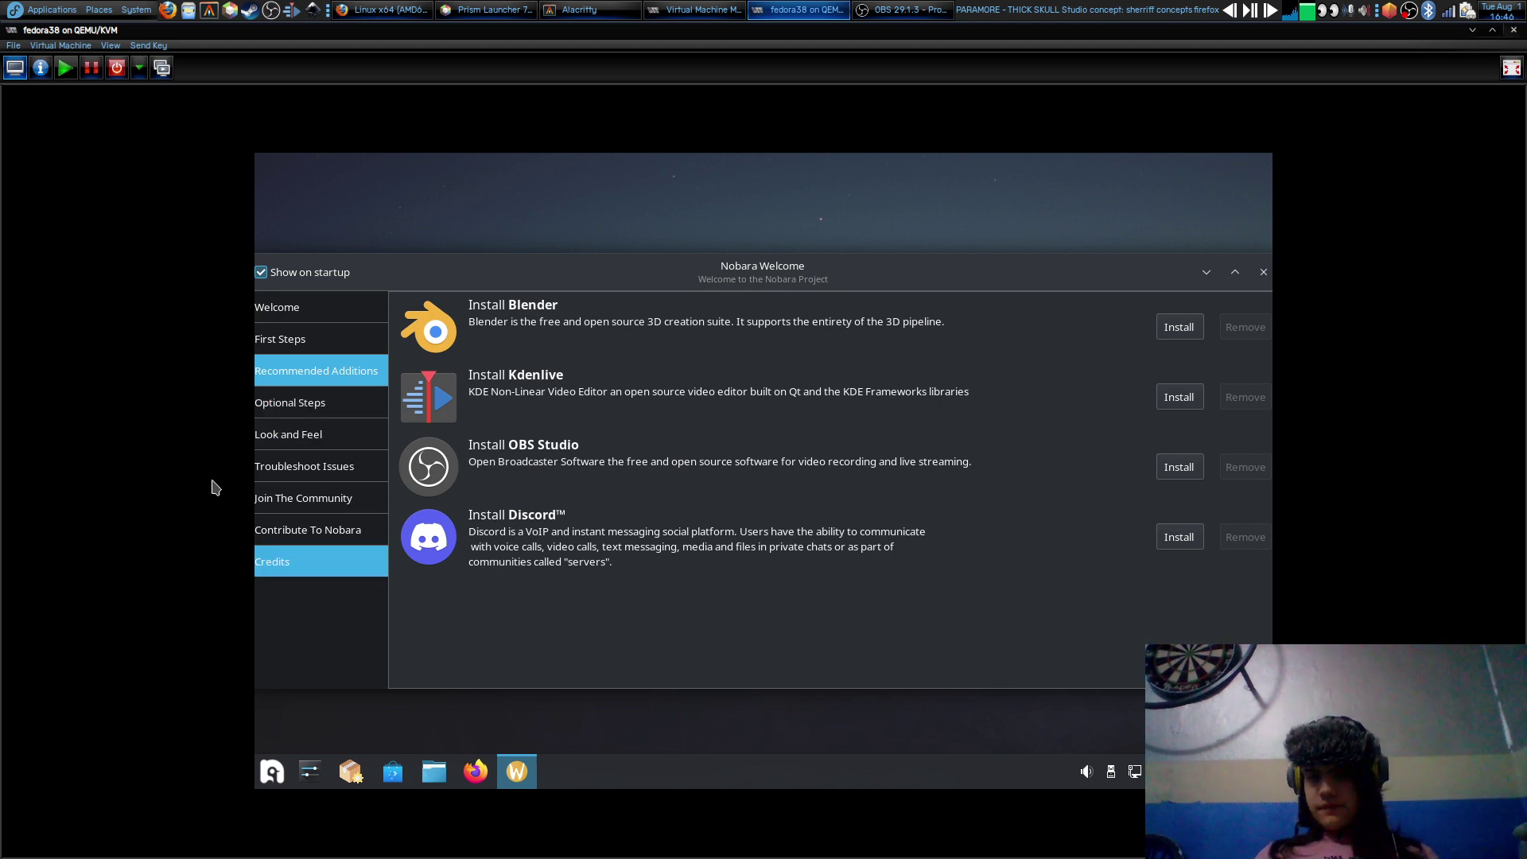
{"action": "left_click", "coordinate": [267, 409]}
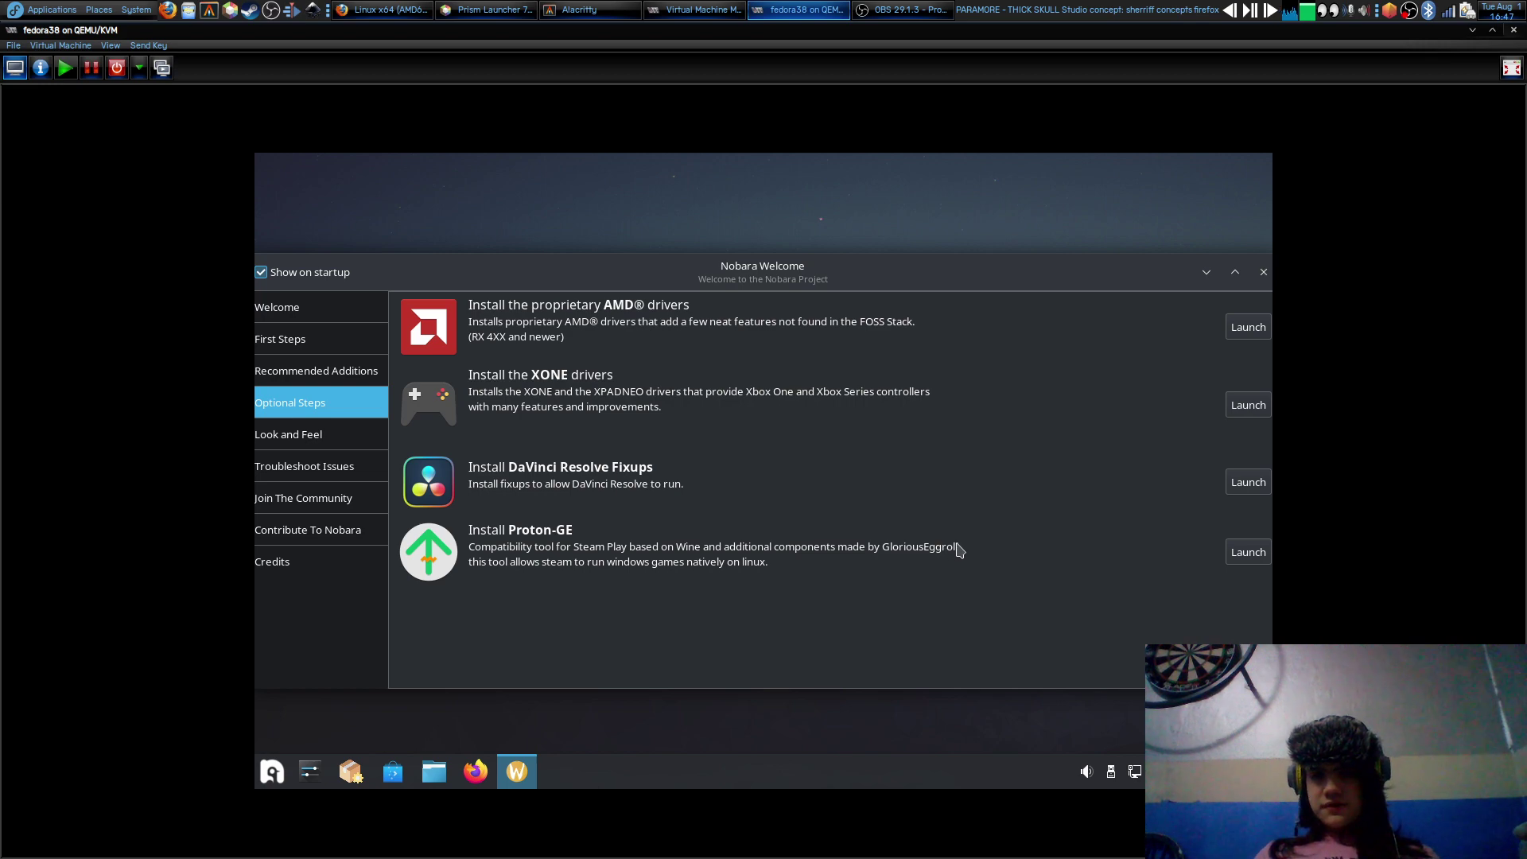
{"action": "left_click", "coordinate": [280, 438]}
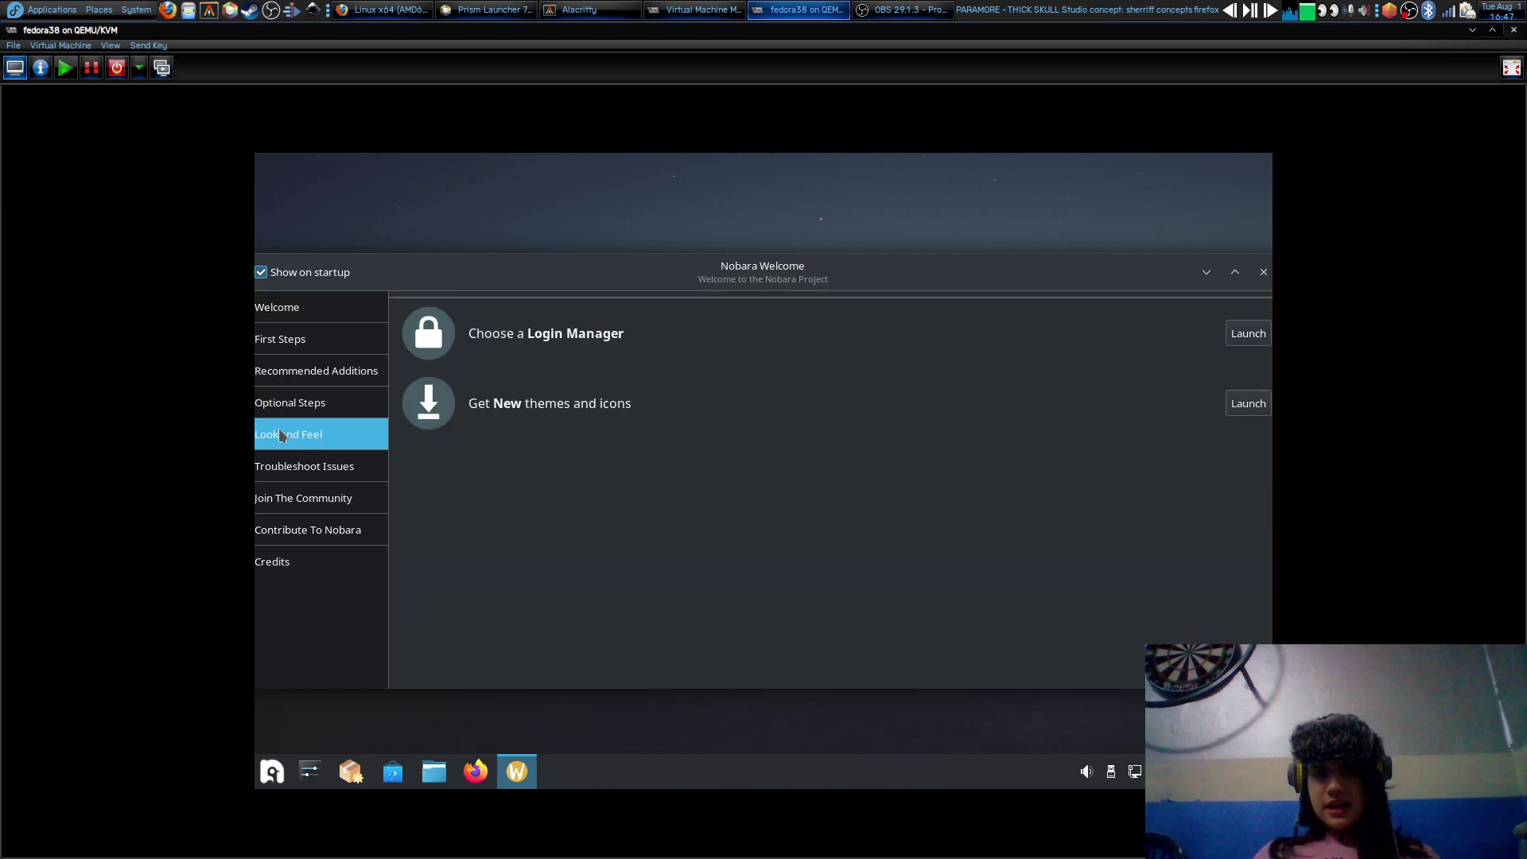
{"action": "left_click", "coordinate": [304, 474]}
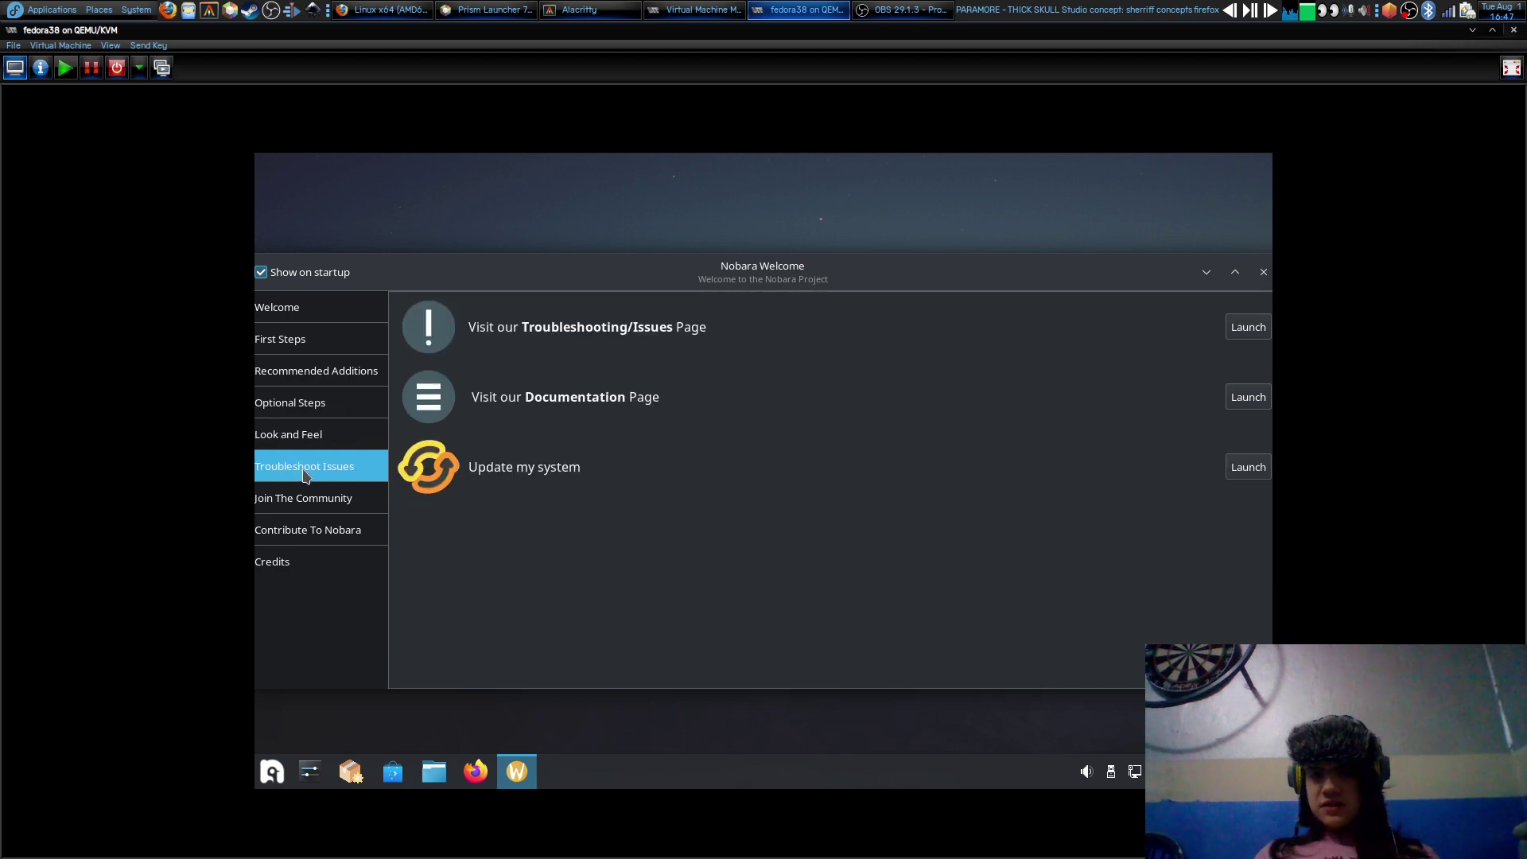
{"action": "left_click", "coordinate": [332, 499]}
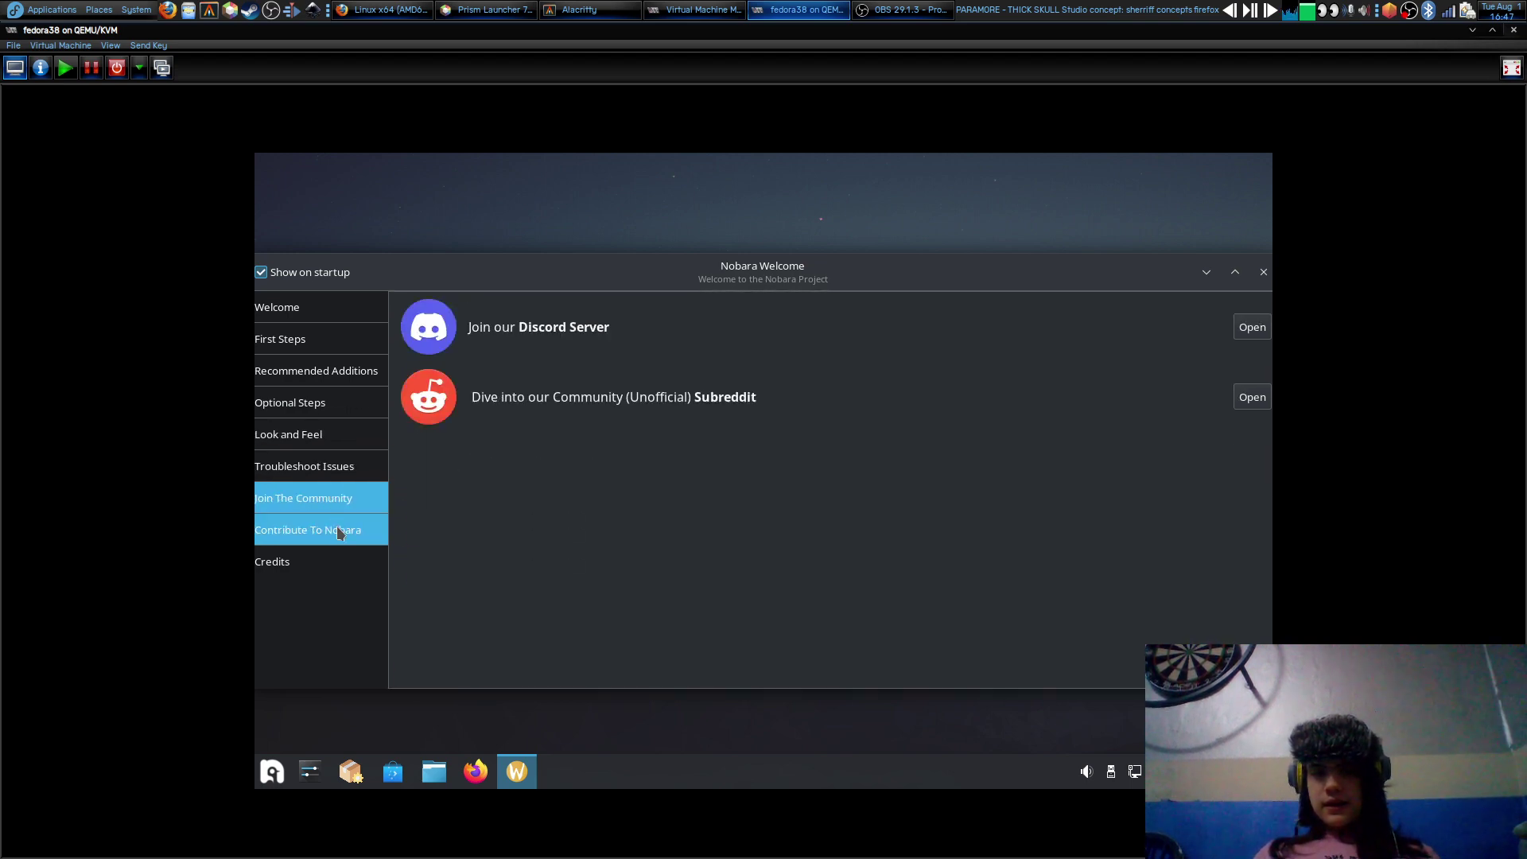
{"action": "left_click", "coordinate": [330, 530]}
{"action": "left_click", "coordinate": [331, 569]}
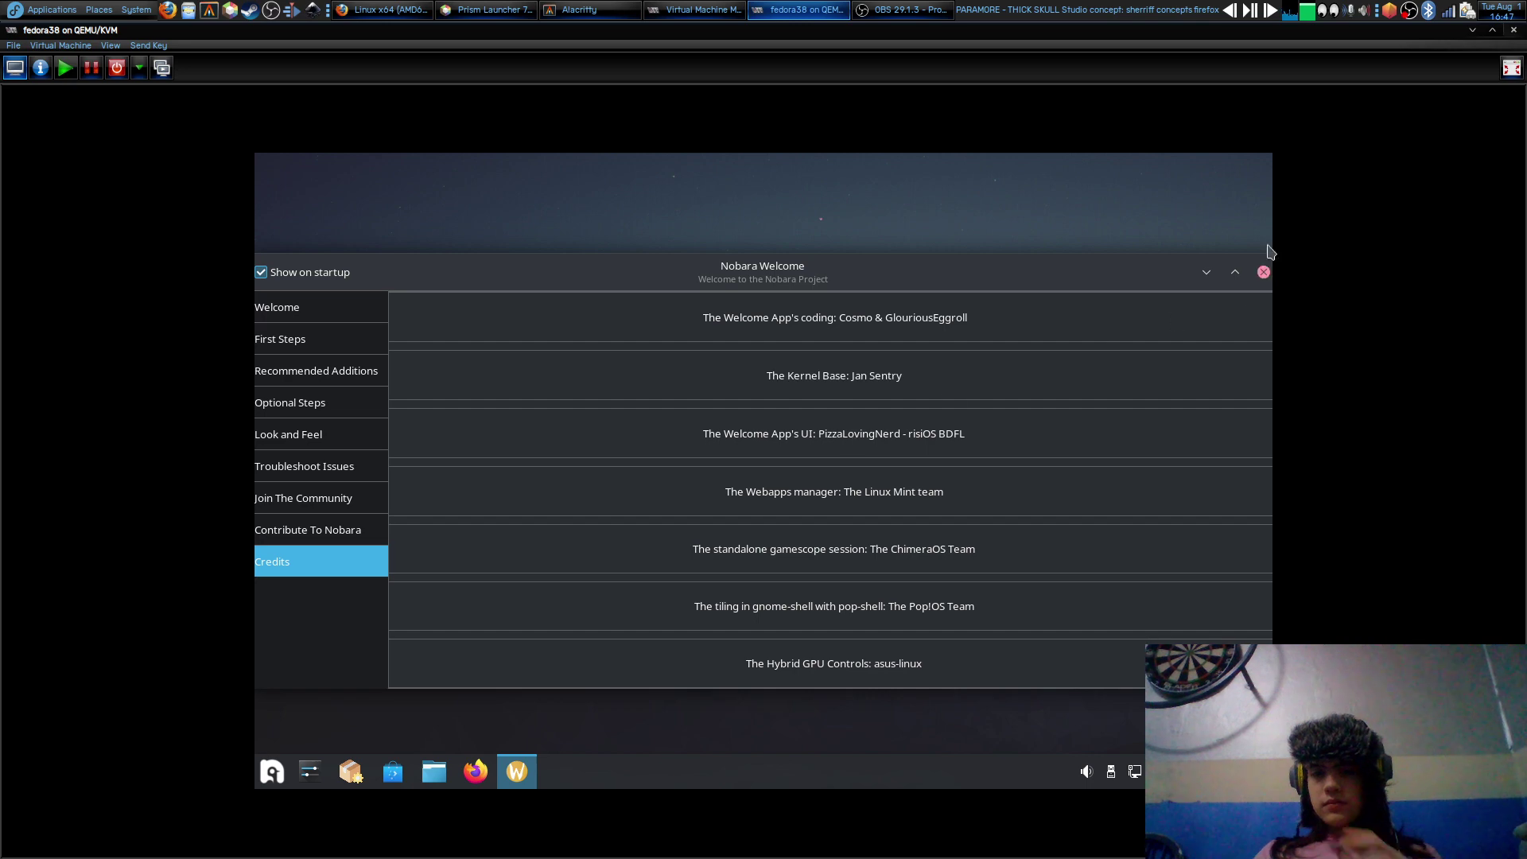
{"action": "left_click_drag", "start_coordinate": [1175, 274], "coordinate": [1009, 295]}
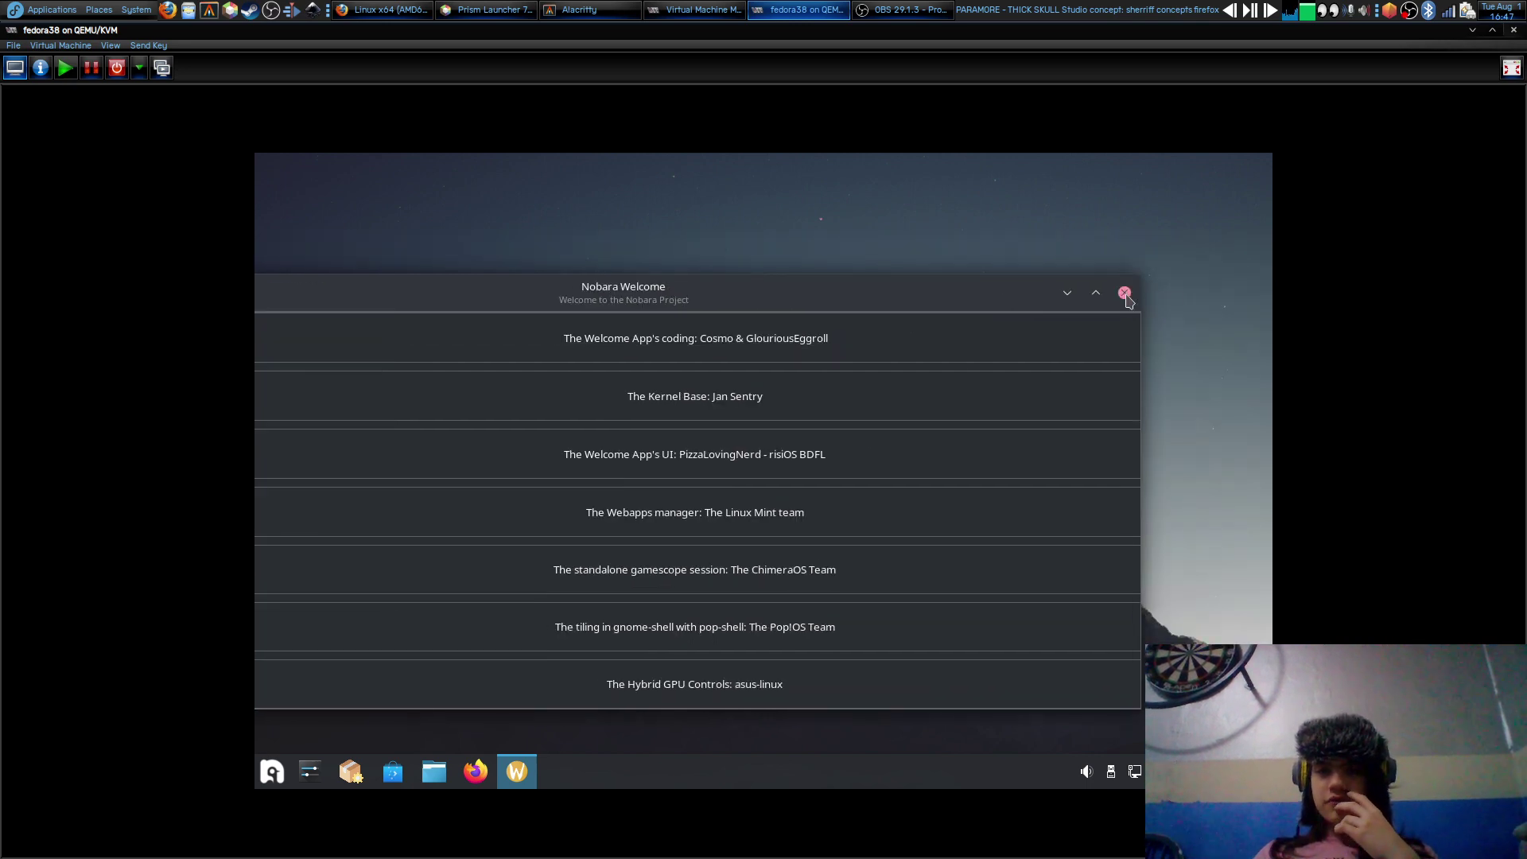
Close the Nobara Welcome window using its top-right close button
{"action": "left_click", "coordinate": [1122, 293]}
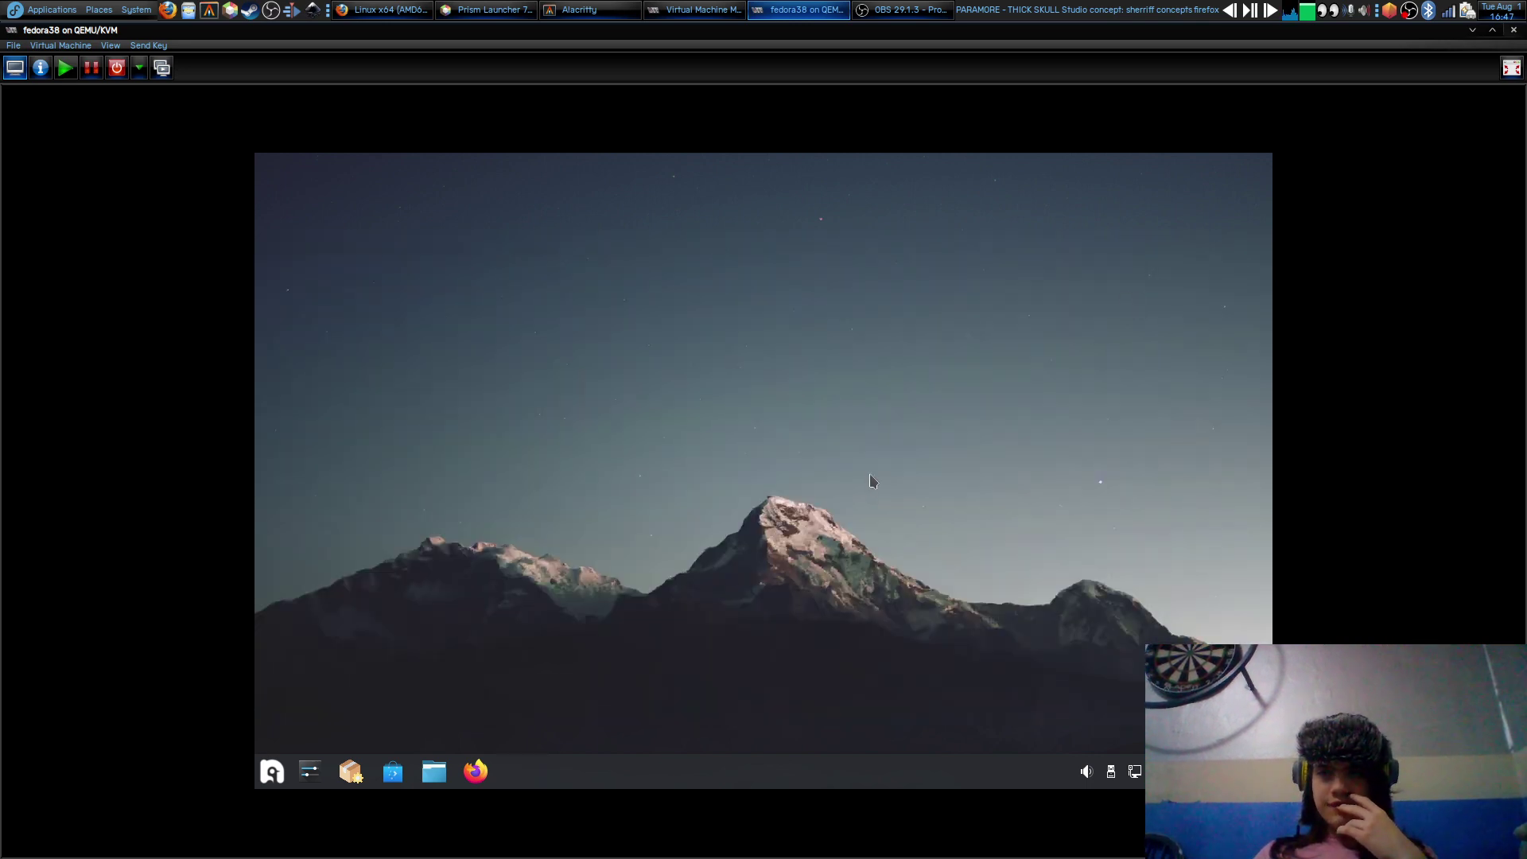